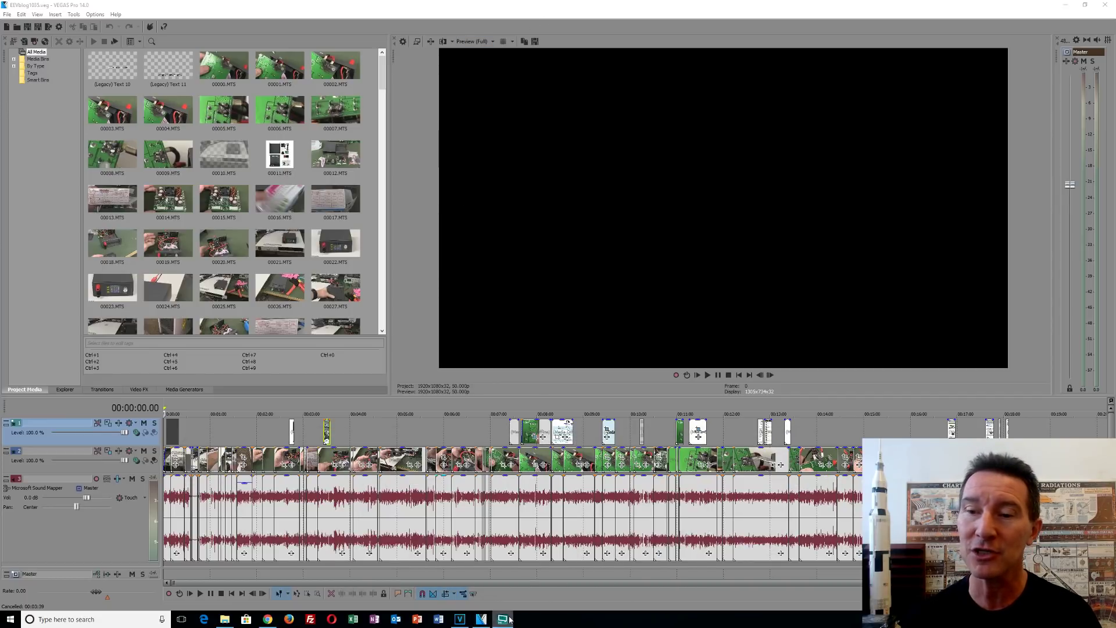
Switch from VEGAS Pro 14 to the VEGAS Pro 15 window holding the EEVblog1035 project.
left_click(464, 620)
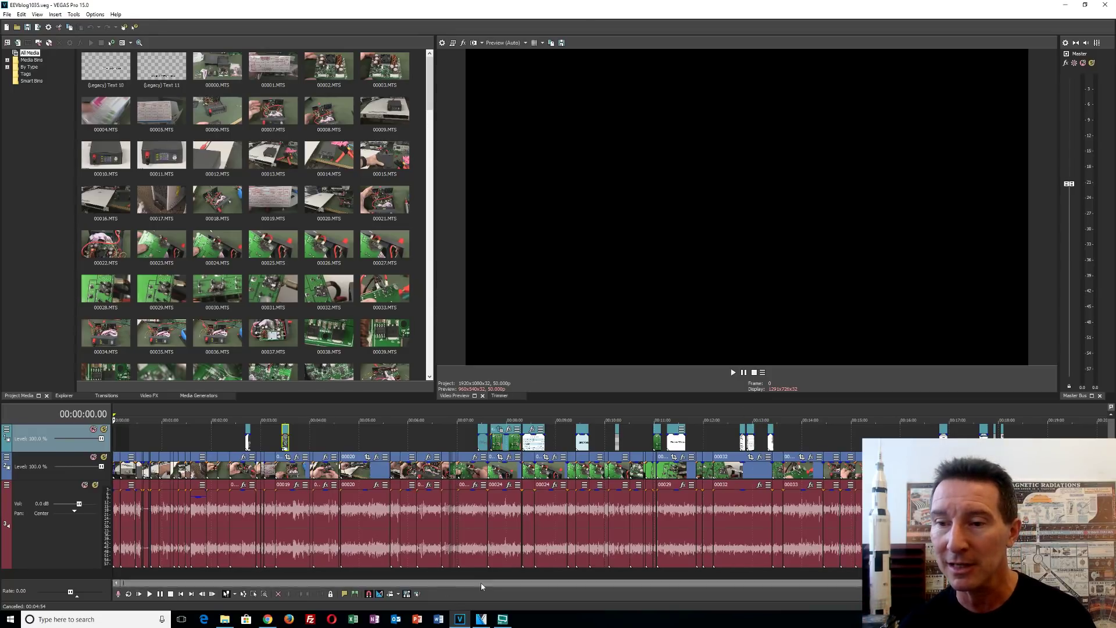
Compare the VEGAS Pro 14 and 15 windows, ending back on version 15.
left_click(481, 618)
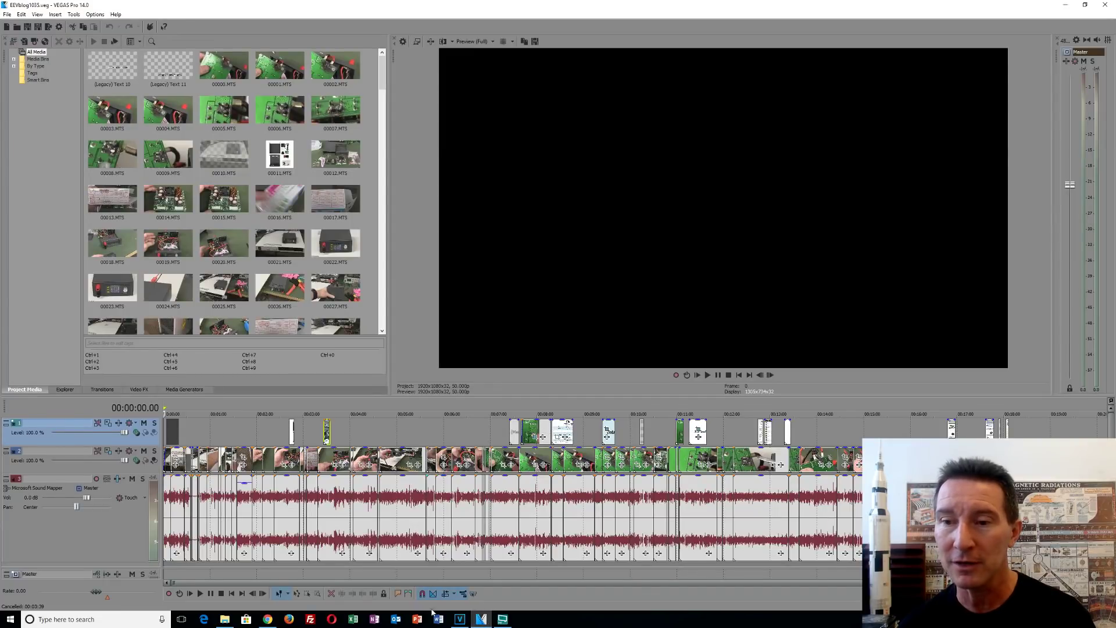
mouse_move(462, 620)
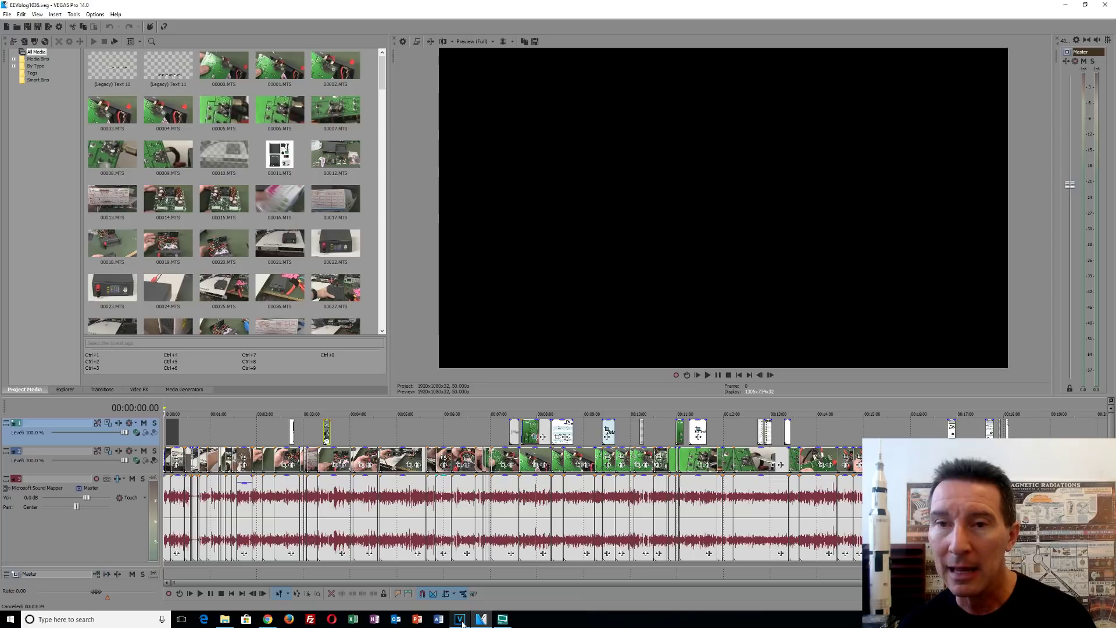
left_click(459, 618)
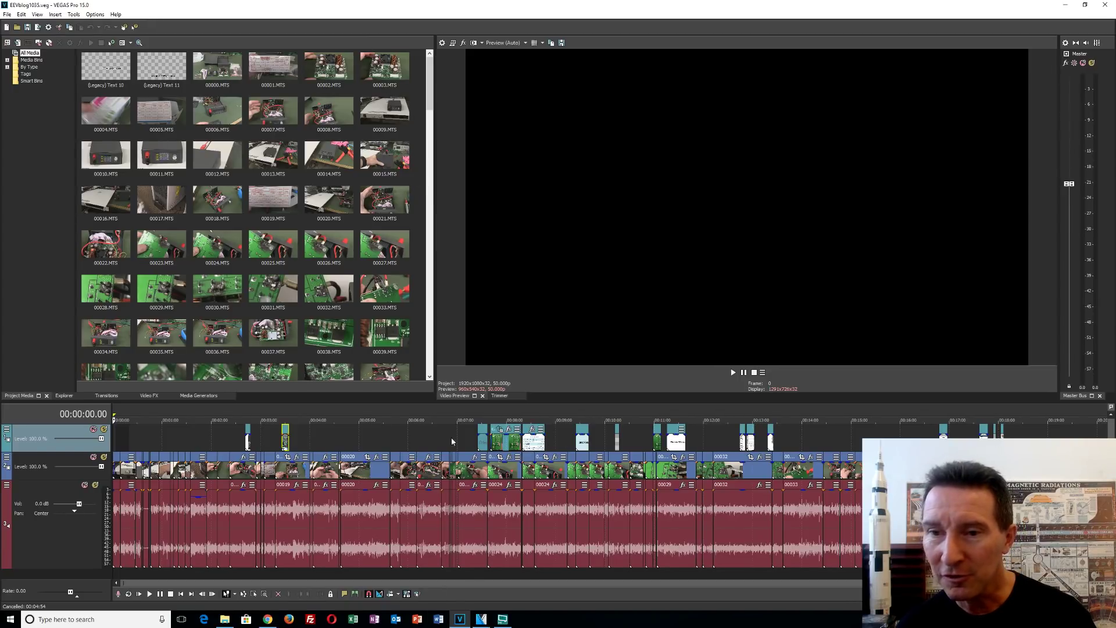
Scrub the play position between 00:07:57.12 and 00:07:49.37.
left_click(503, 410)
scroll(543, 440, "up", 1)
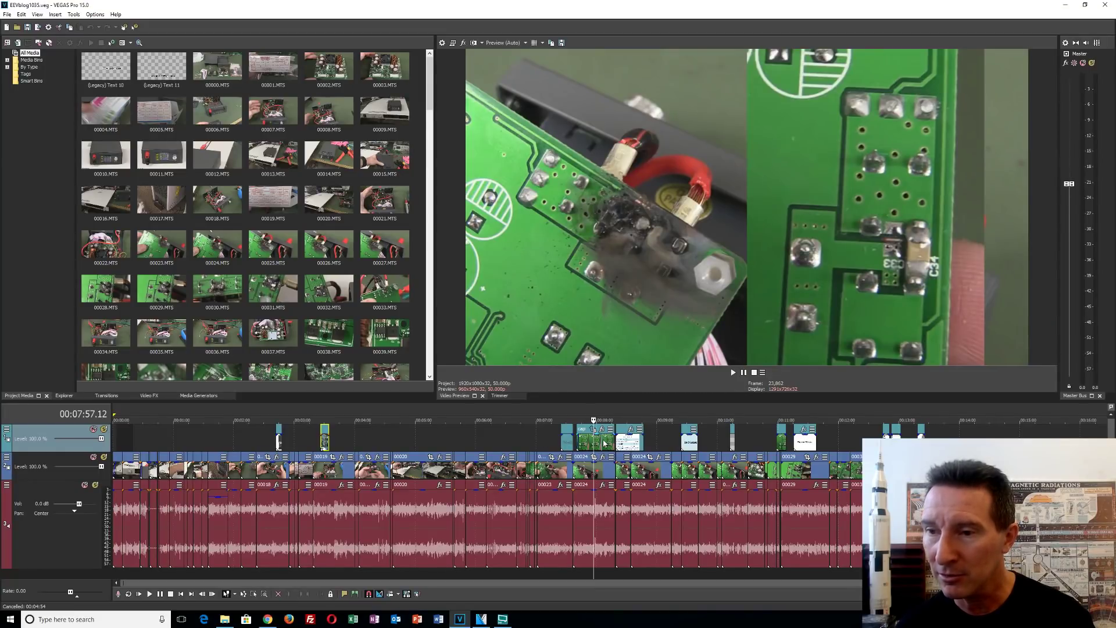
left_click(586, 410)
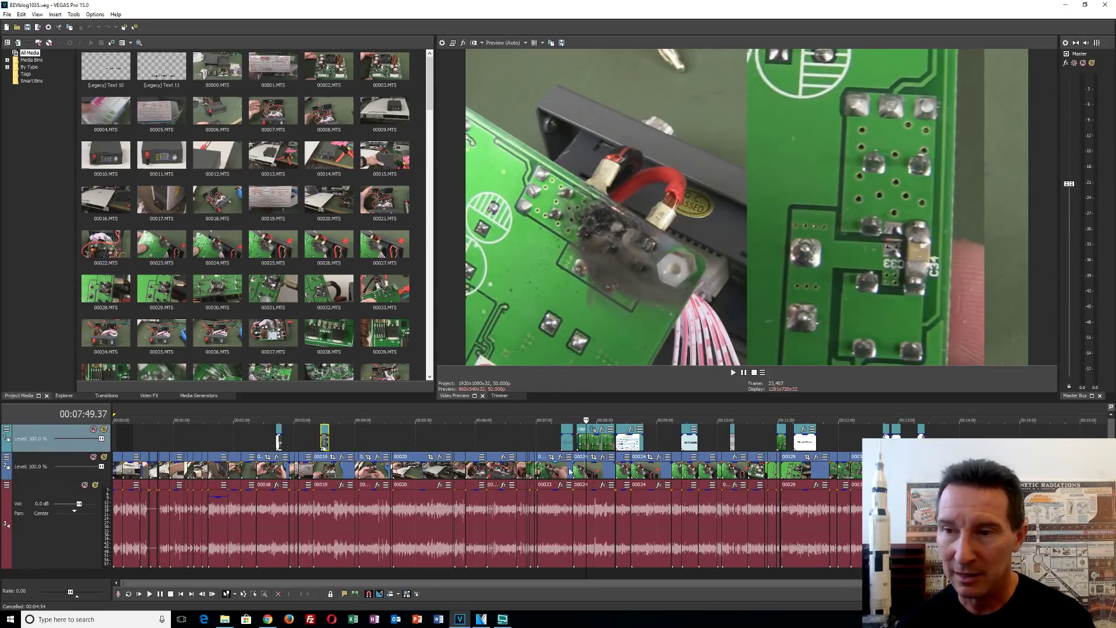
scroll(603, 460, "up", 6)
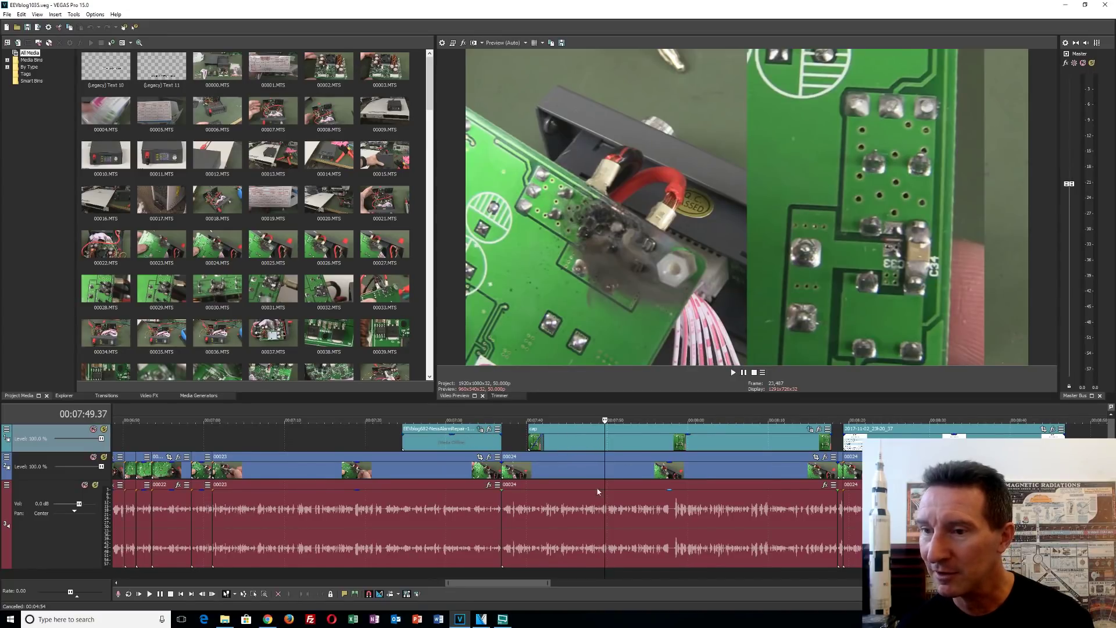
scroll(479, 431, "down", 5)
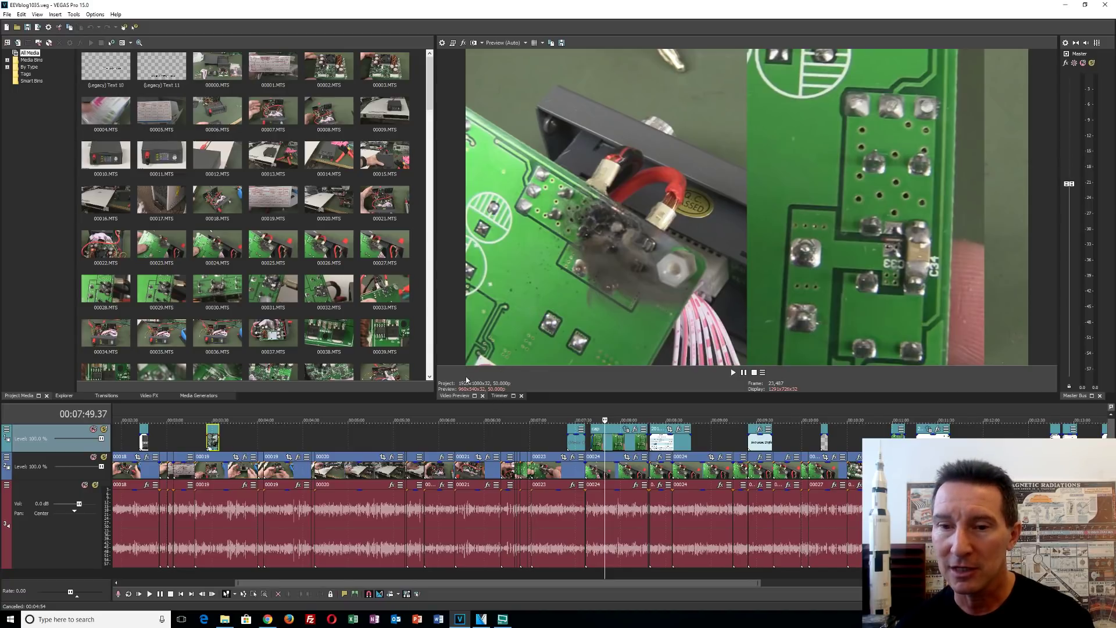
Glance at version 14 again, return to version 15, and check the File menu.
mouse_move(484, 621)
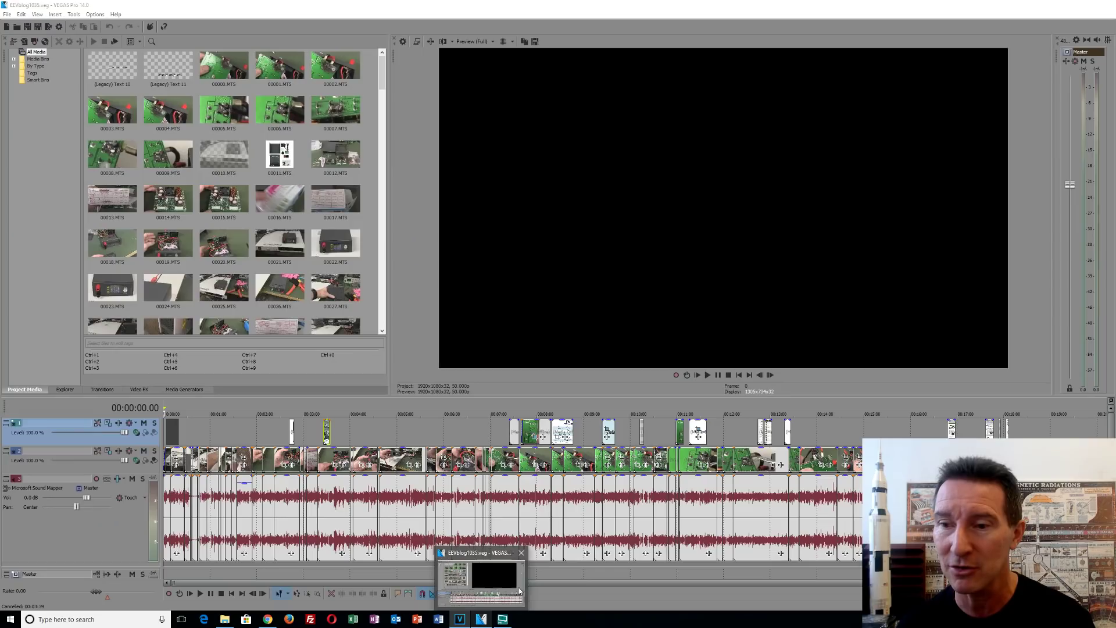
left_click(499, 587)
left_click(487, 620)
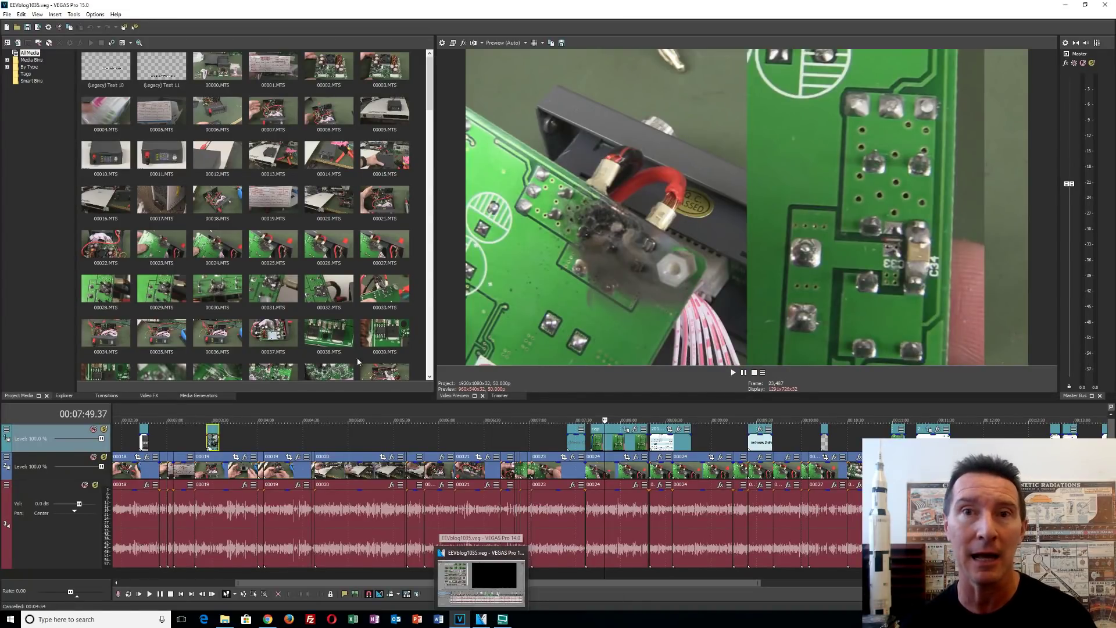
left_click(7, 14)
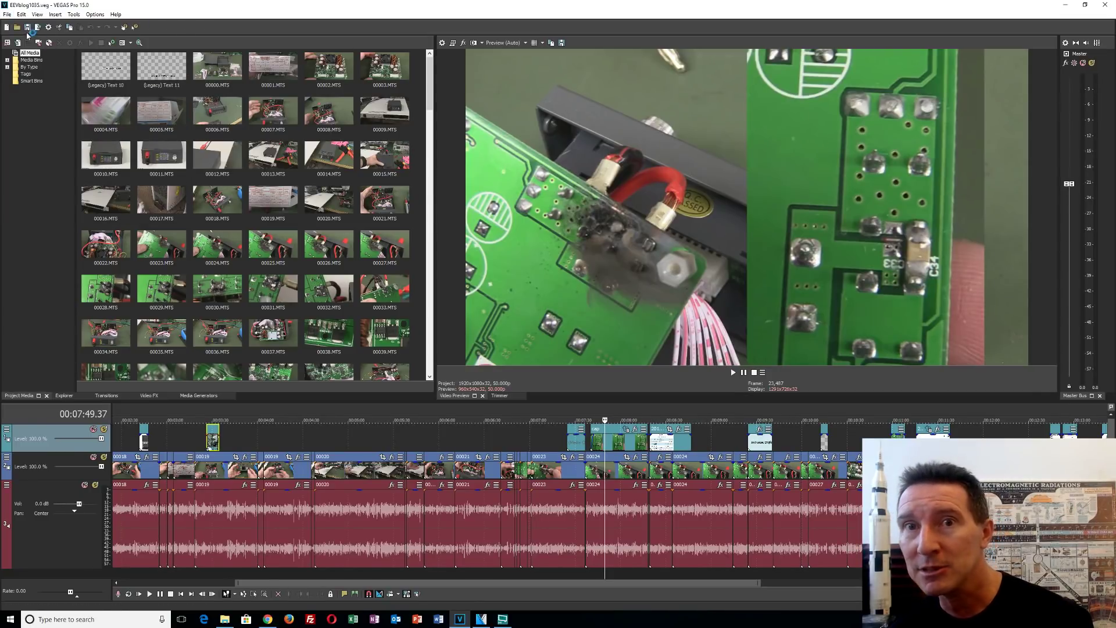
left_click(7, 14)
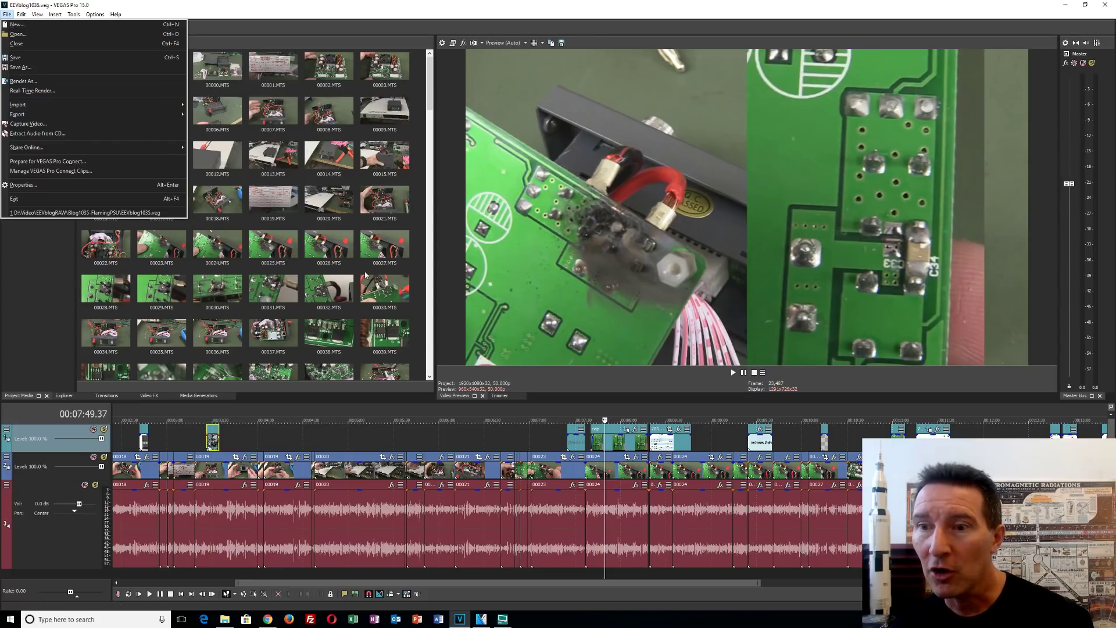
left_click(535, 400)
Check the project end, then set the play position to 00:06:50.09.
left_click(567, 442)
scroll(578, 423, "down", 4)
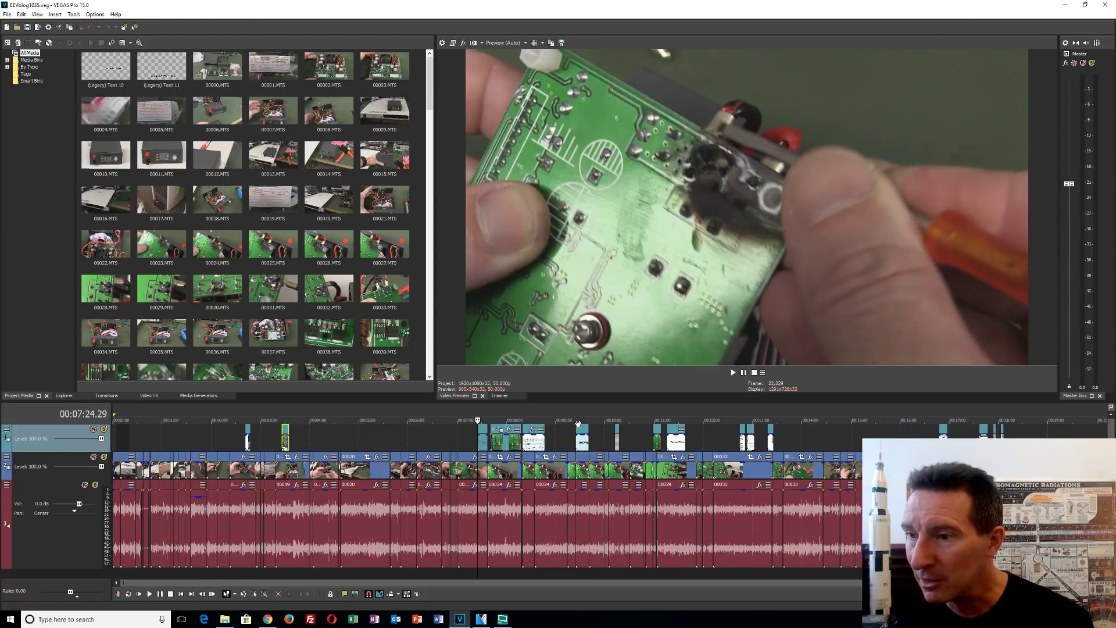
key("End")
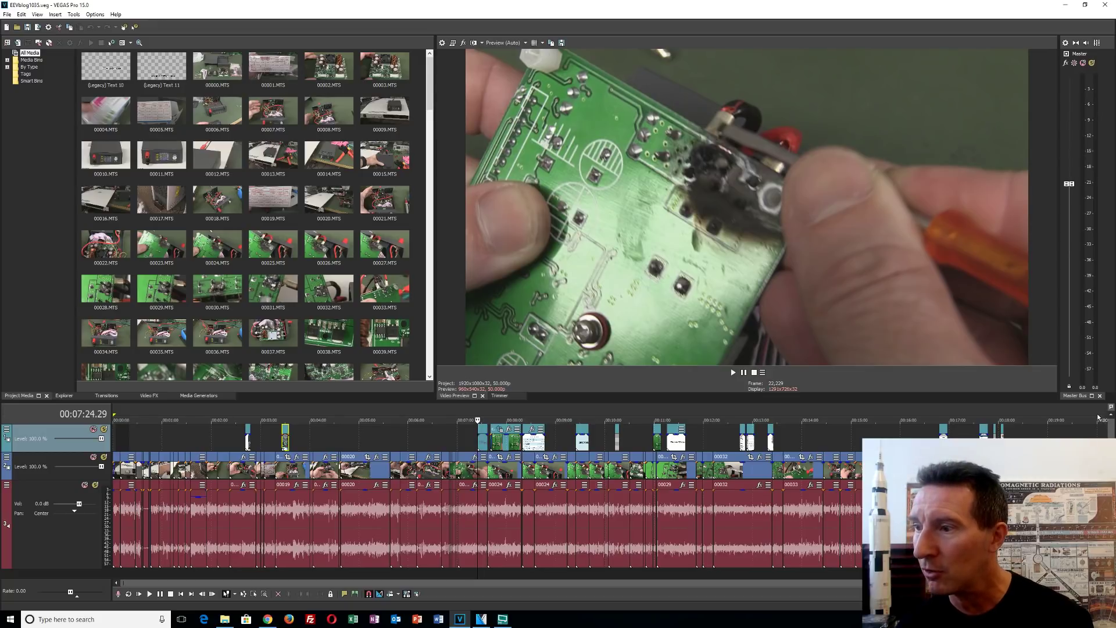
left_click(449, 412)
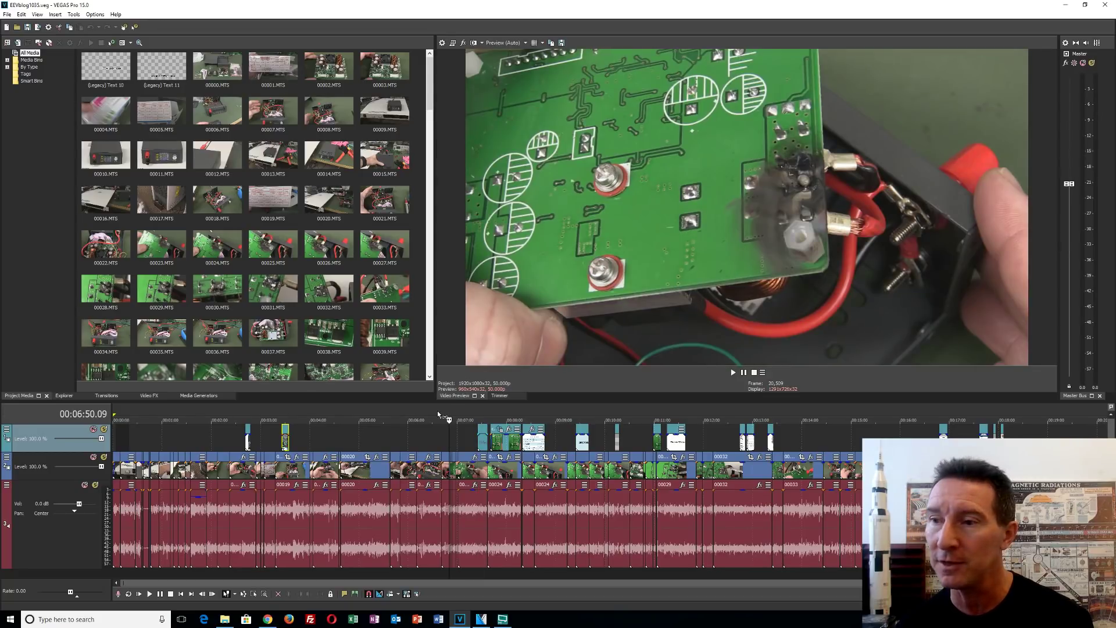
Open Render As and select MAGIX AVC/AAC MP4 as the output format.
left_click(7, 14)
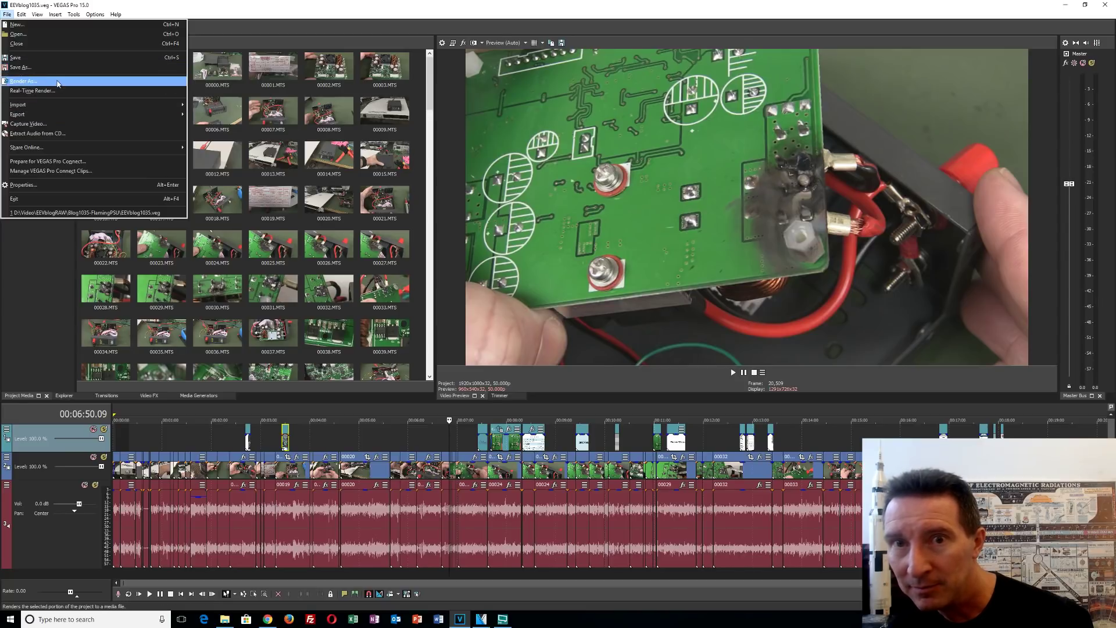
left_click(59, 84)
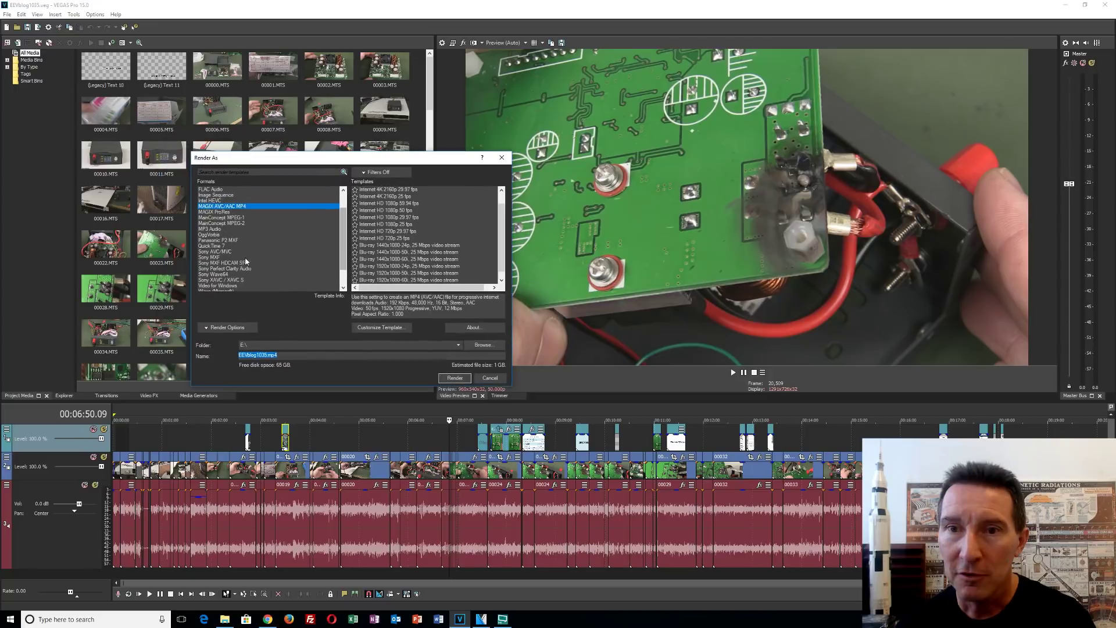
left_click(218, 212)
left_click(222, 206)
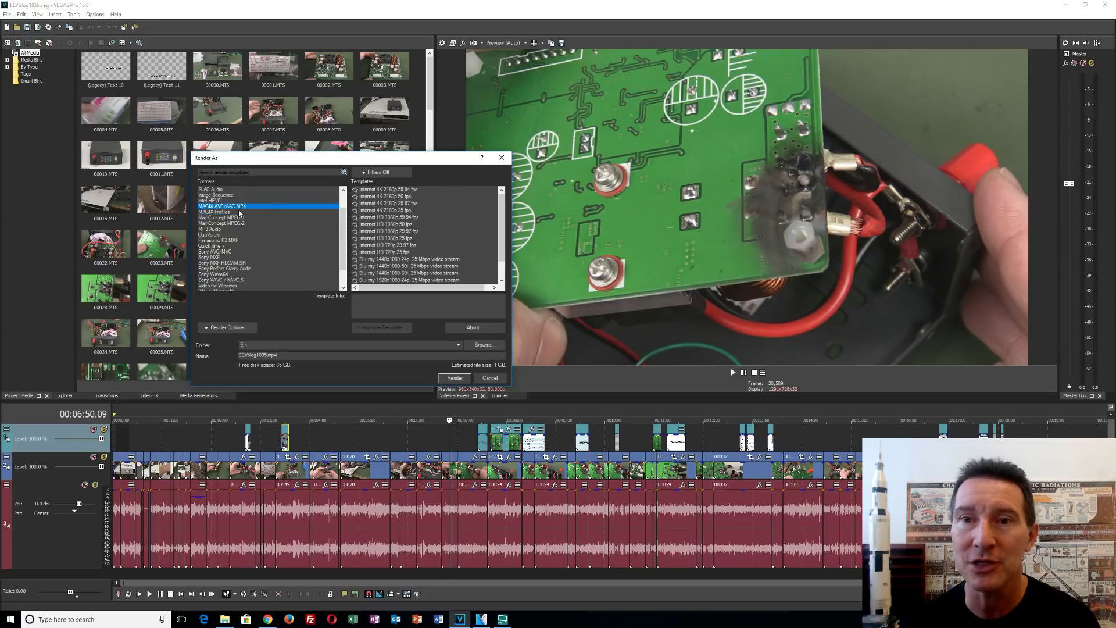
left_click(209, 218)
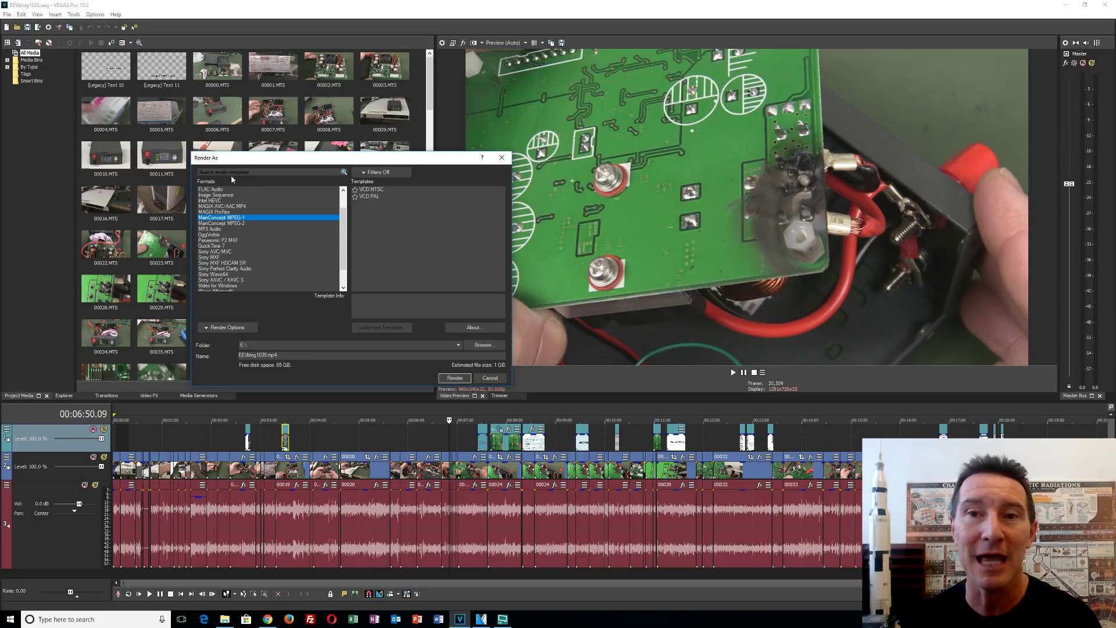
left_click(222, 206)
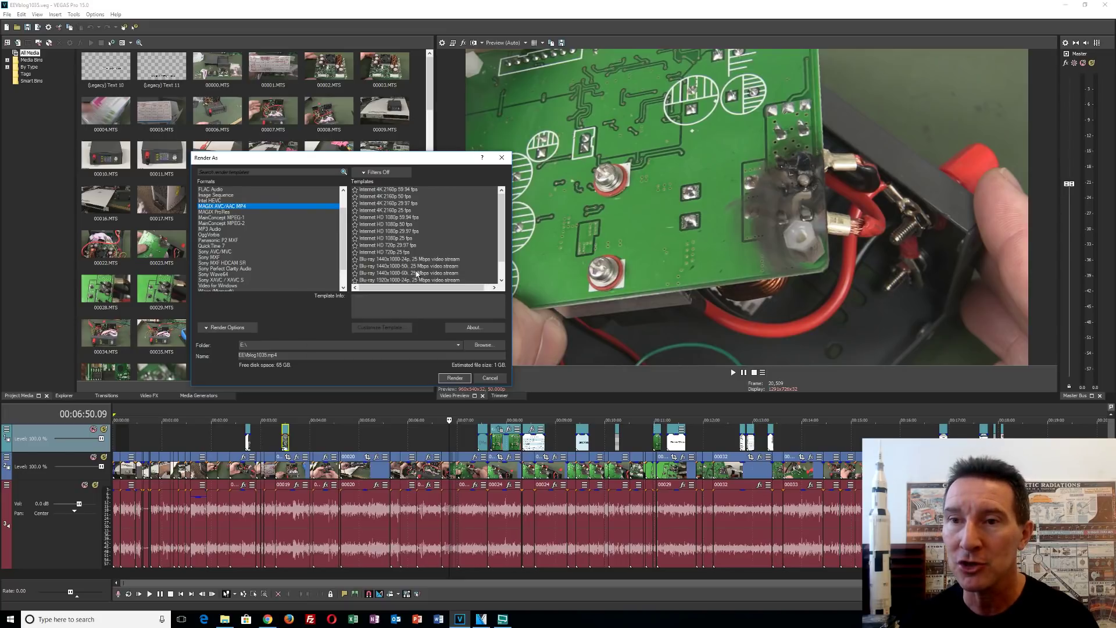
Choose the EEVblog 1080p50-12M template and open its custom settings.
left_click_drag(502, 214, 502, 229)
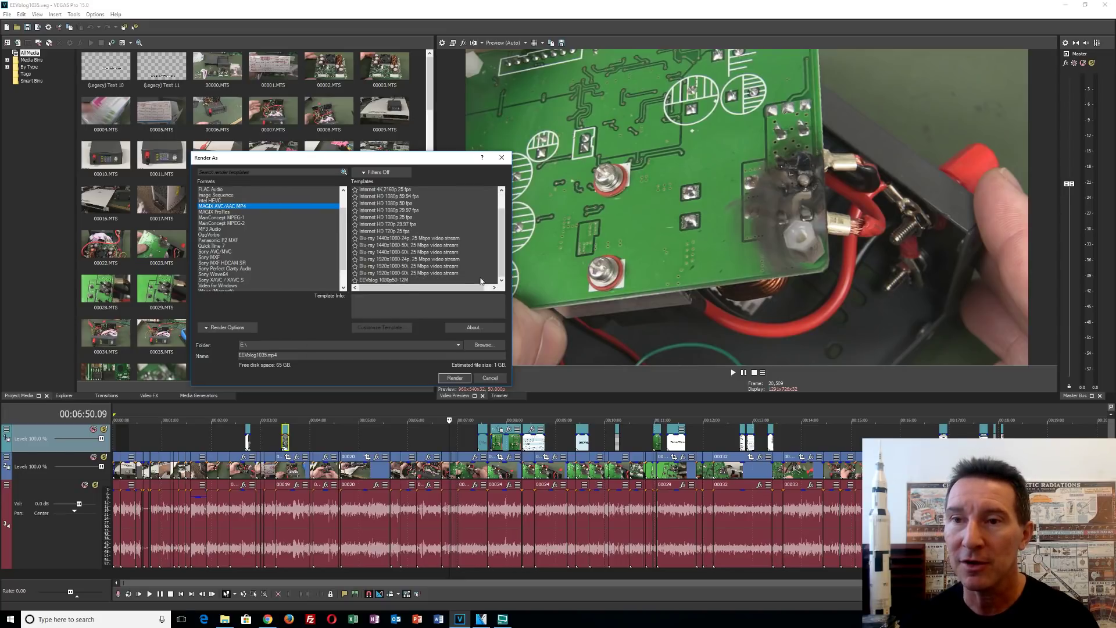
left_click(389, 280)
left_click(381, 328)
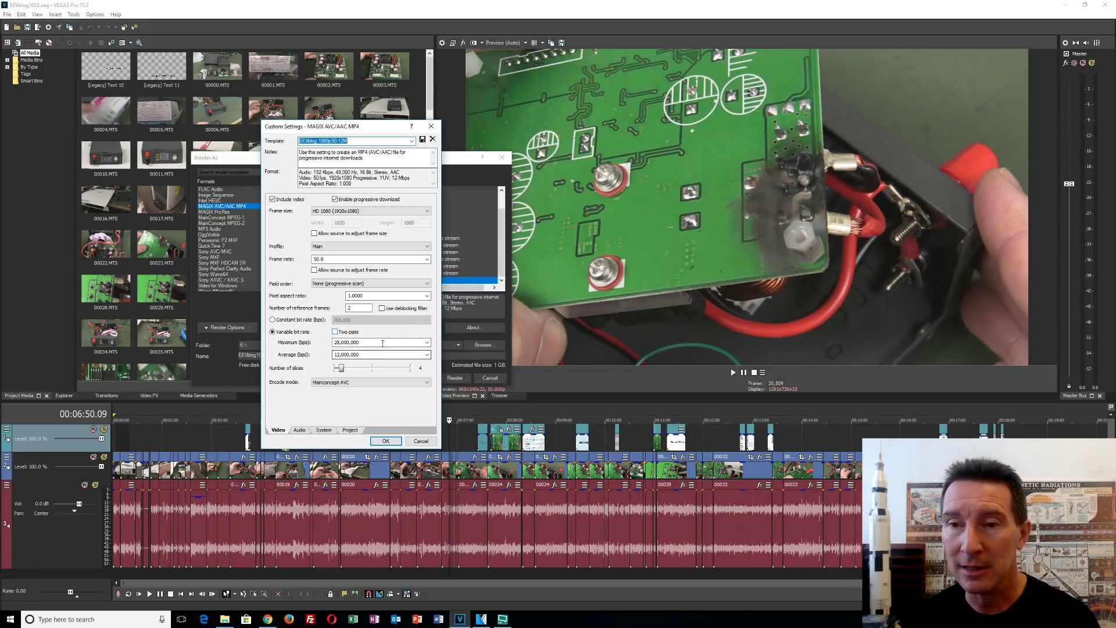
Check the 12,000,000 bps average bit rate and keep Mainconcept AVC as encode mode.
double_click(372, 354)
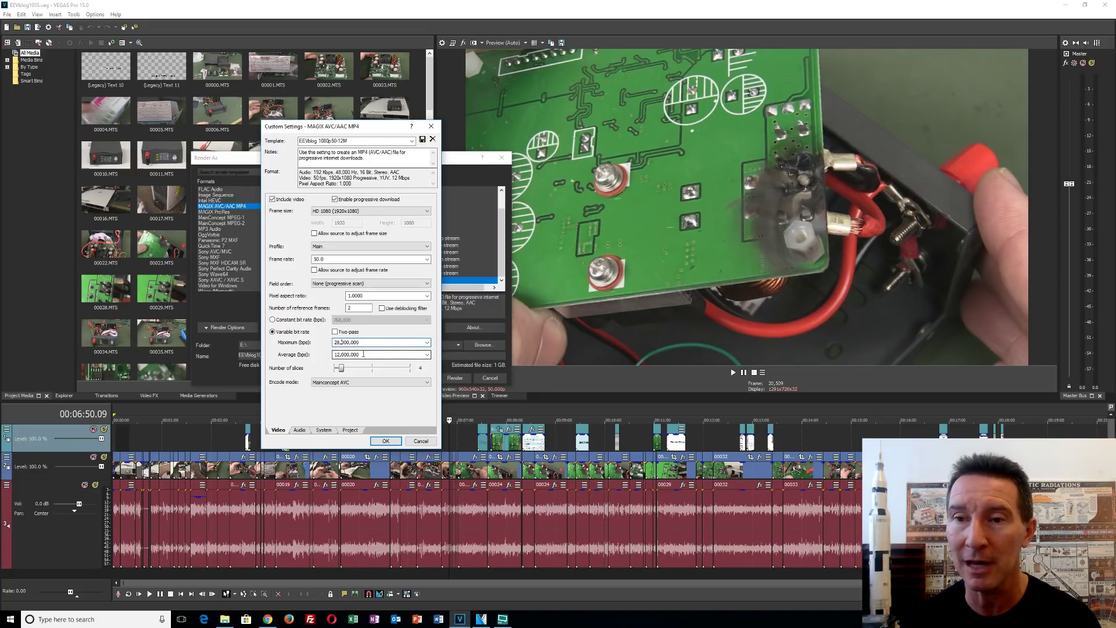
left_click(363, 353)
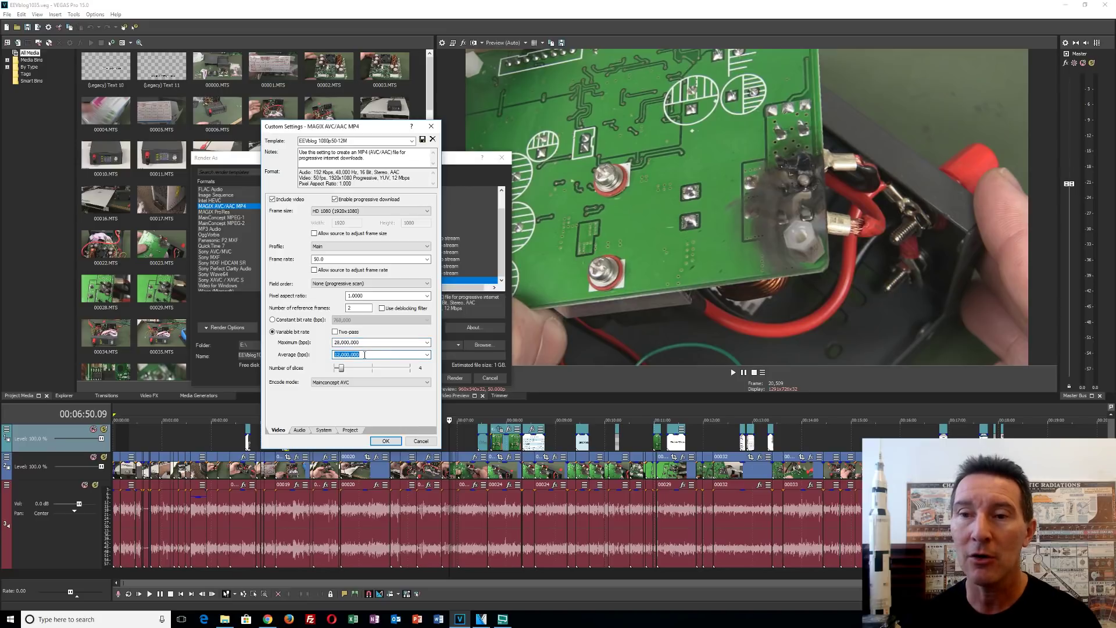
left_click(393, 383)
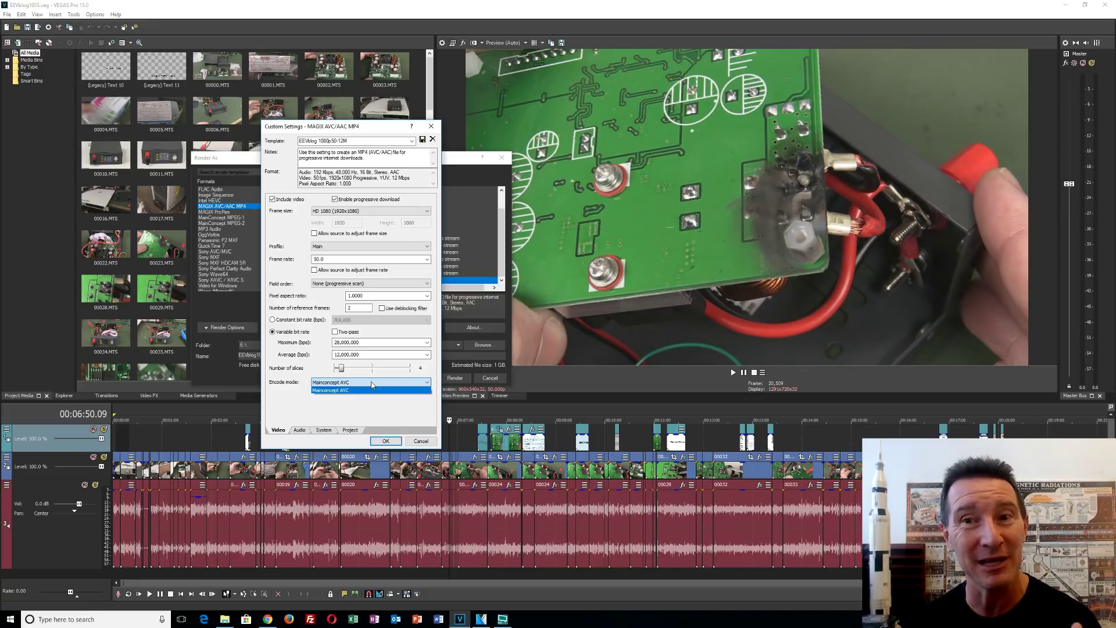
left_click(360, 390)
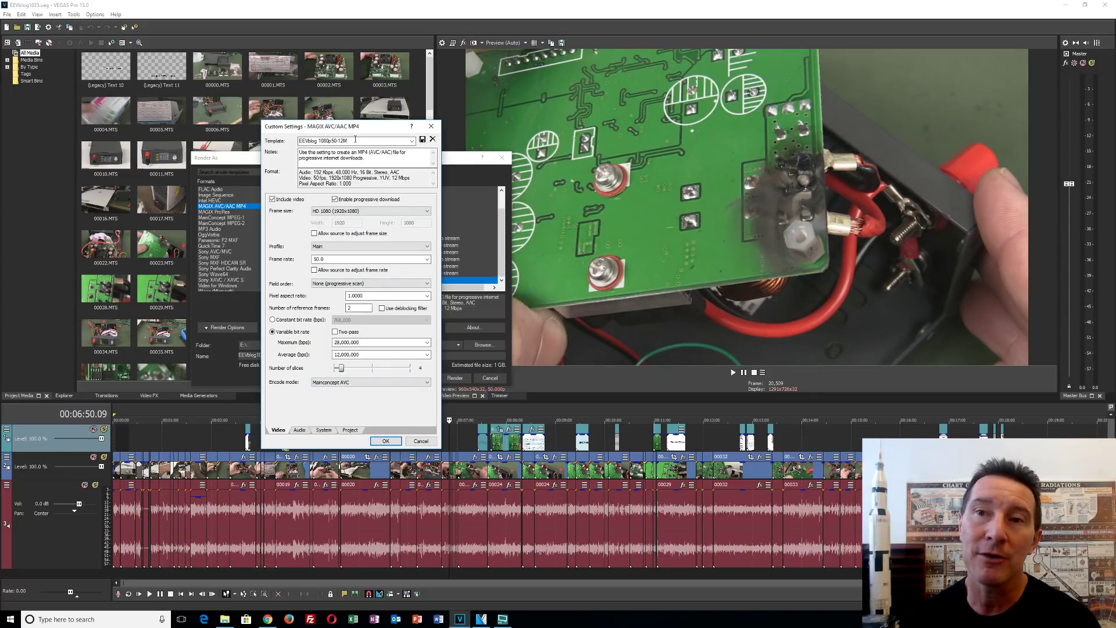
Review the Audio and System tabs, then set Video rendering quality to Best.
left_click(298, 430)
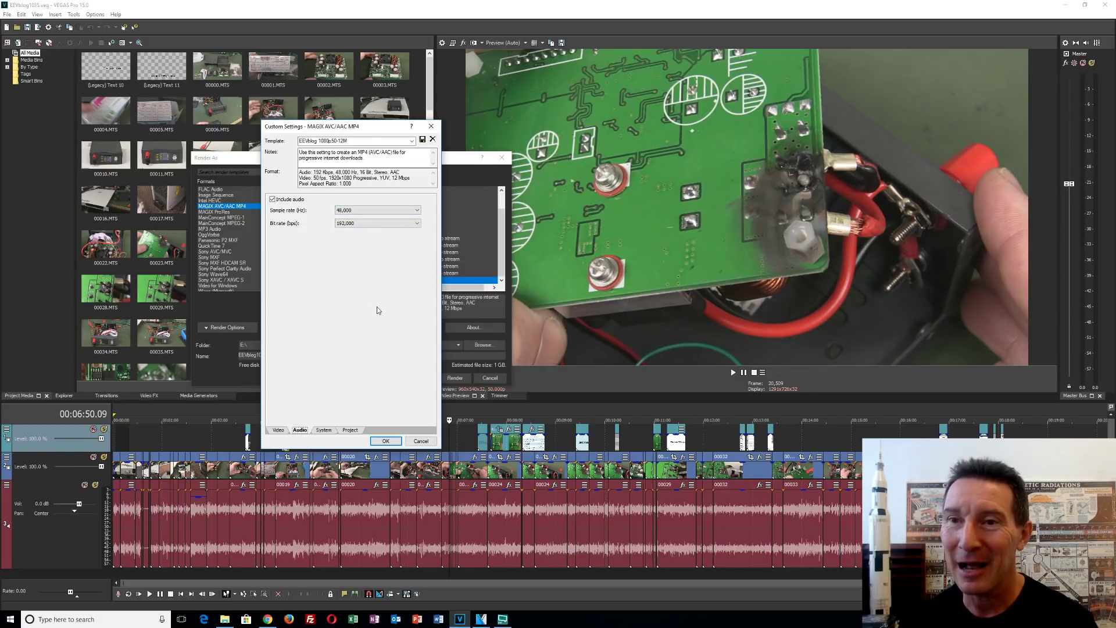
left_click(324, 430)
left_click(350, 430)
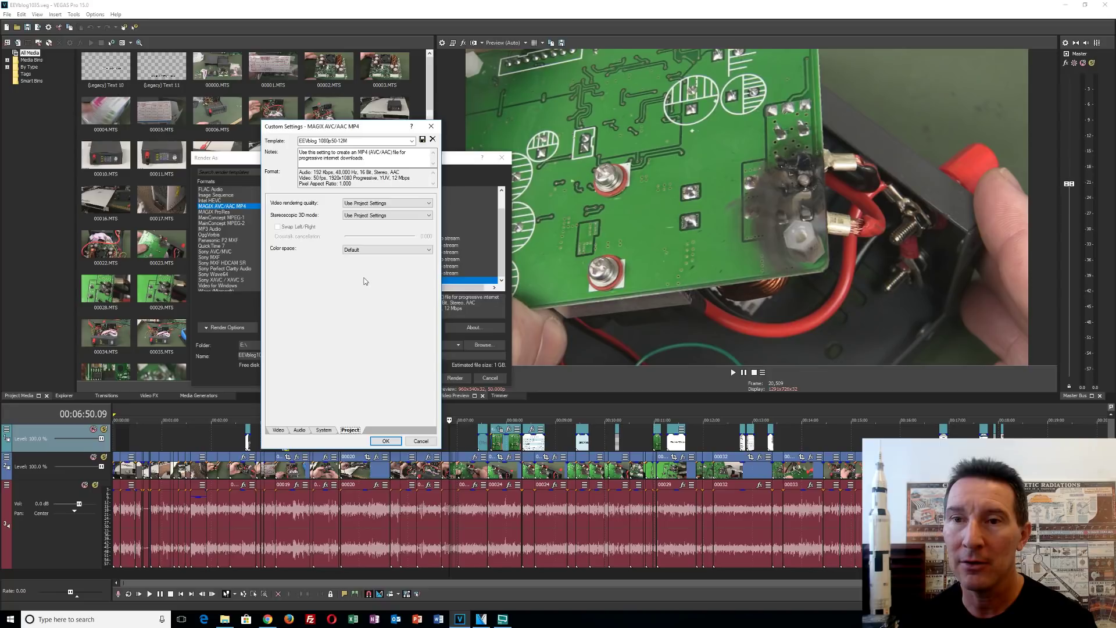
left_click(387, 205)
left_click(367, 233)
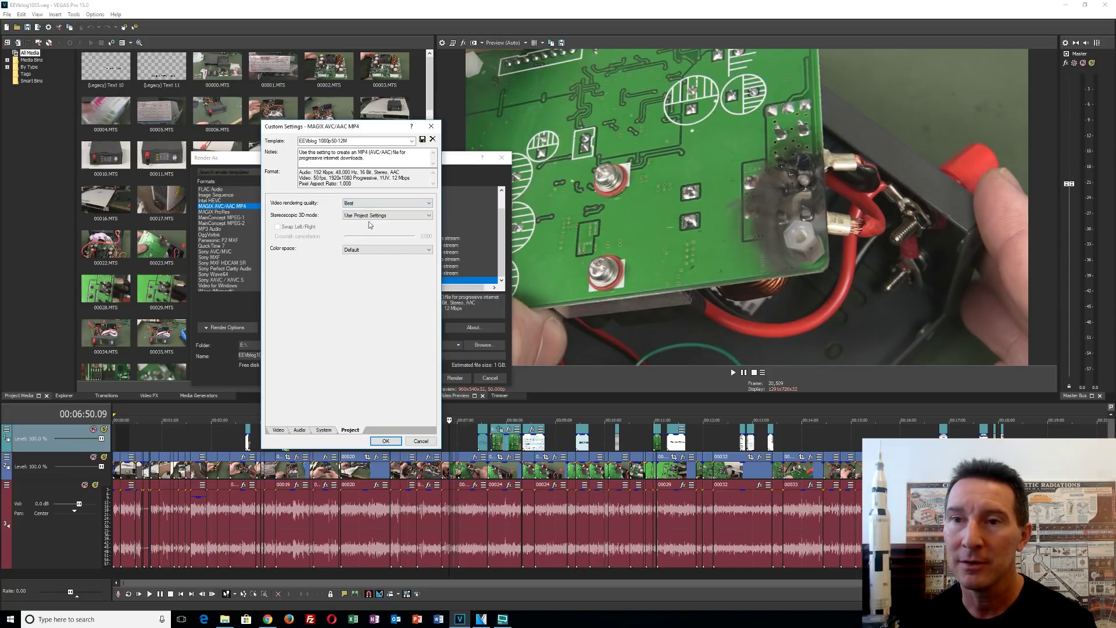
left_click(378, 216)
left_click(379, 217)
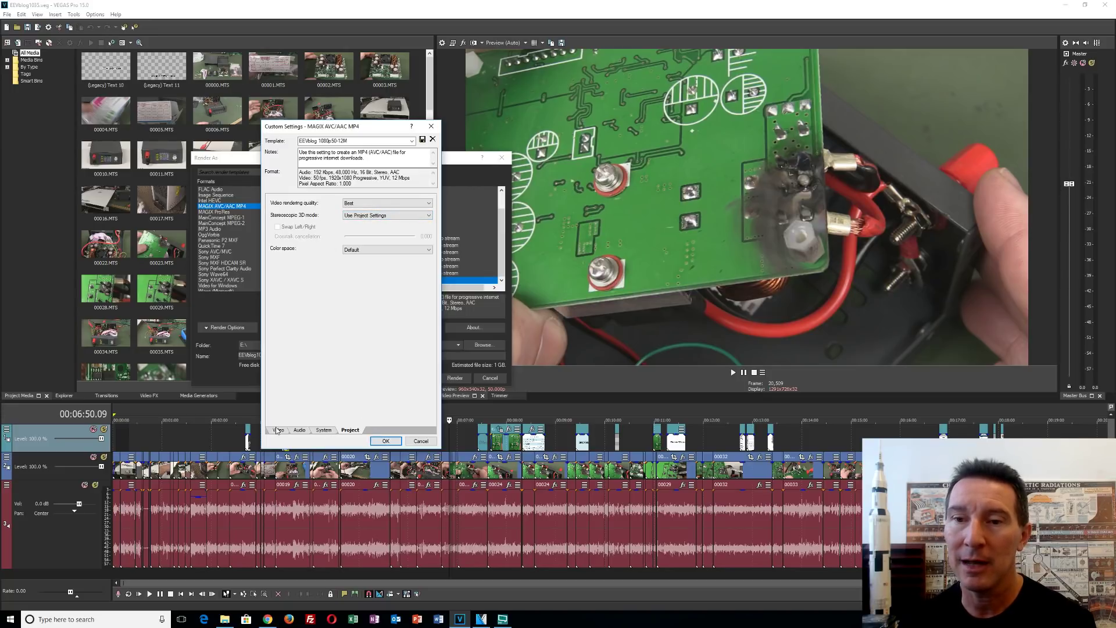
Confirm the customised template and start rendering EEVblog1035.mp4.
left_click(385, 441)
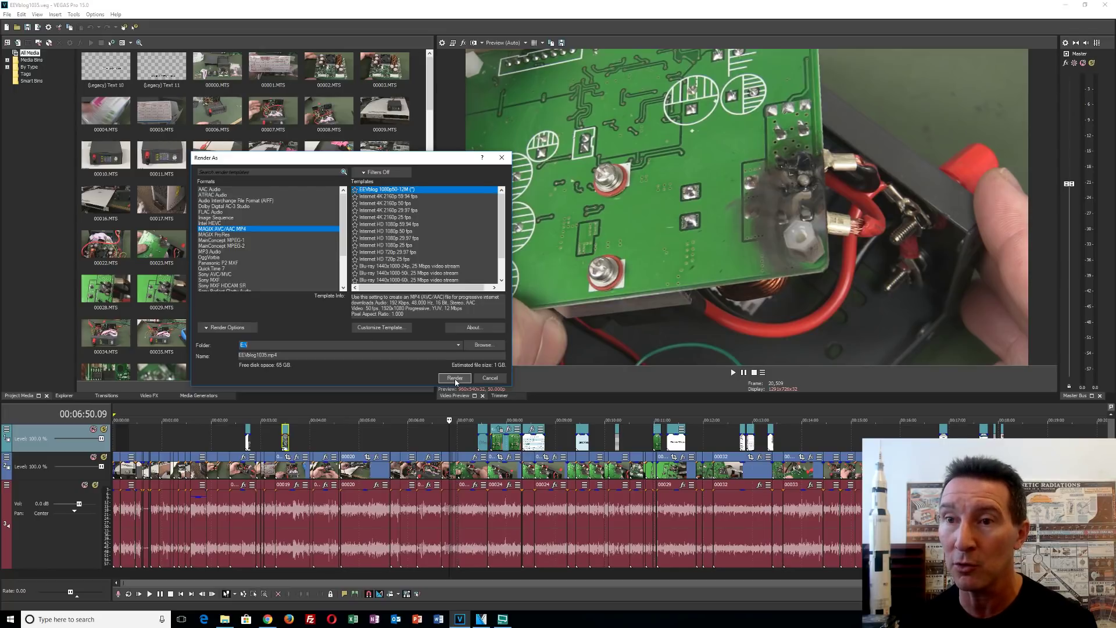
left_click(454, 378)
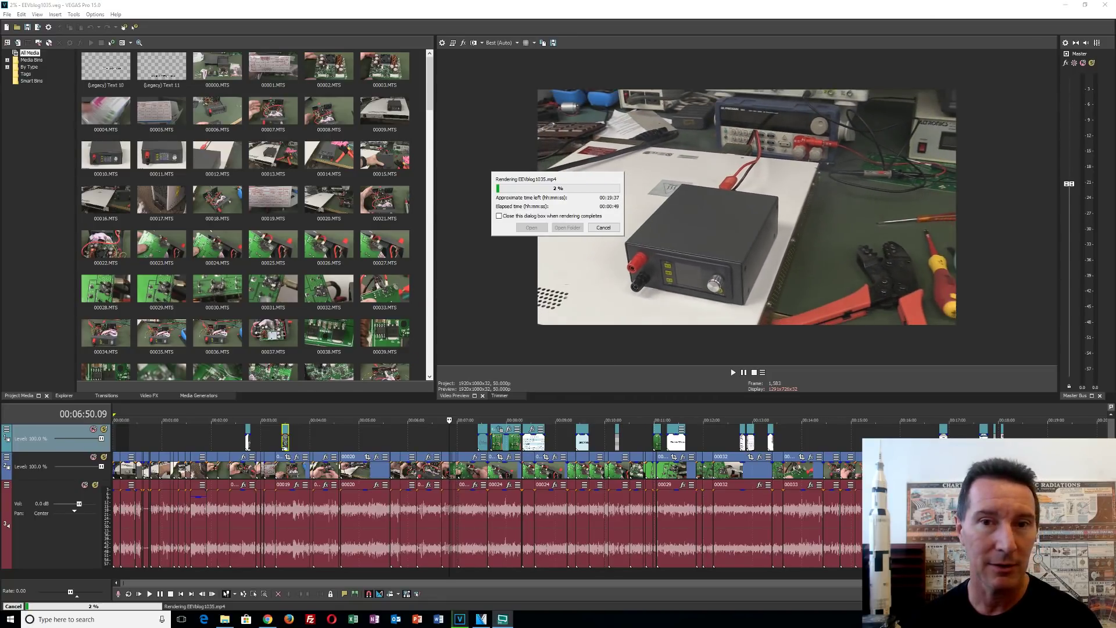
Once the render reaches about 3%, bring the XSplit Broadcaster window forward with Alt+Tab.
key("alt+Tab")
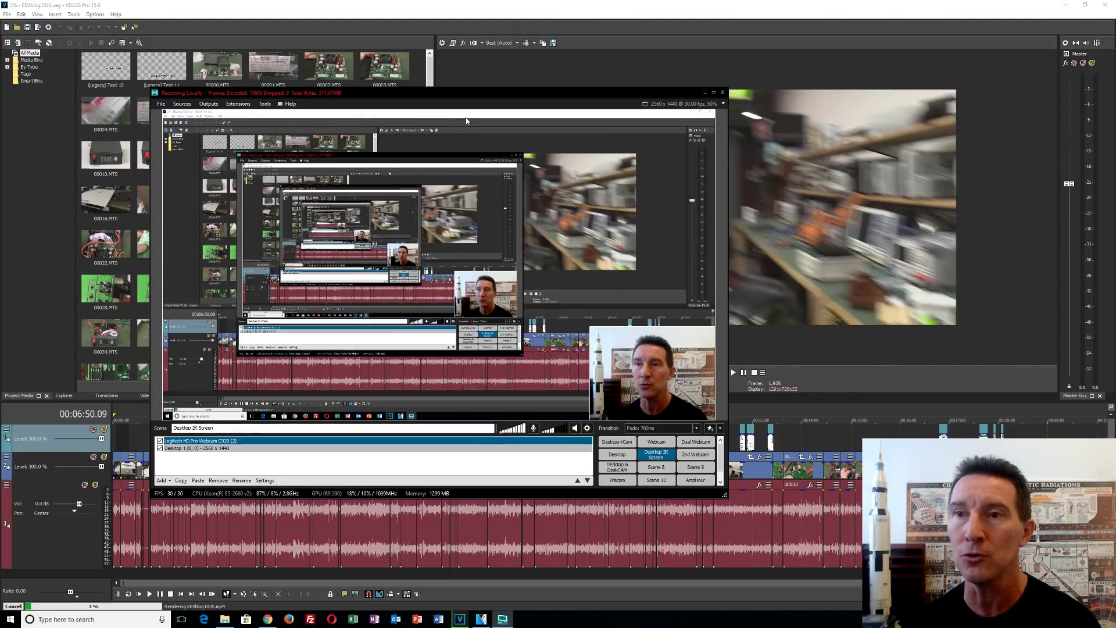
Shift the XSplit window to check GPU load, then drag it off-screen left.
left_click_drag(463, 93, 0, 175)
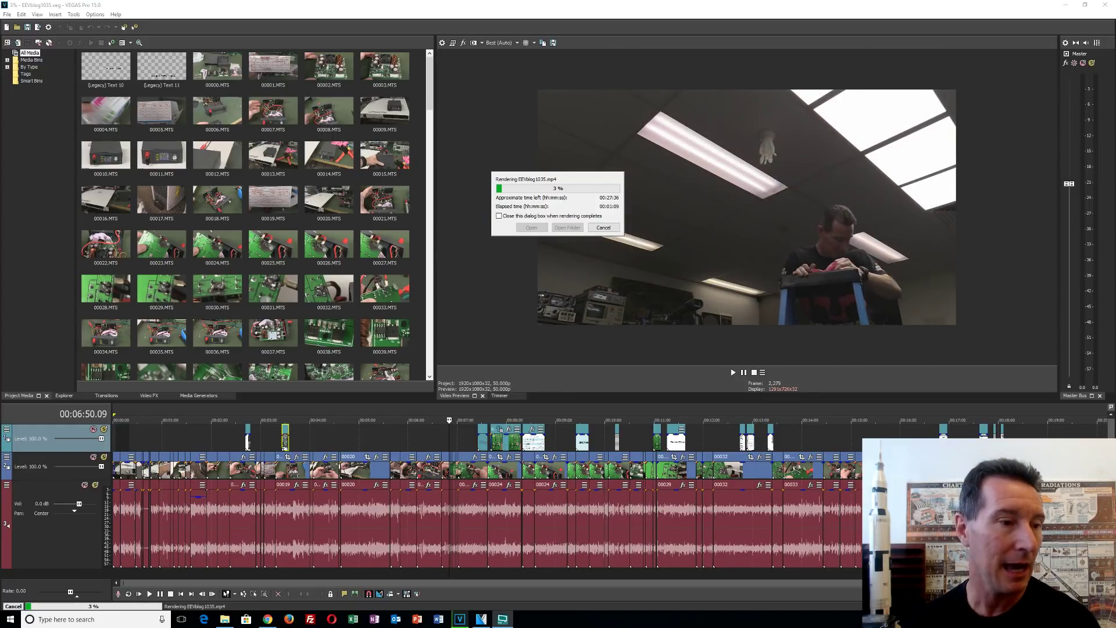
key("alt+Tab")
left_click_drag(555, 145, 489, 107)
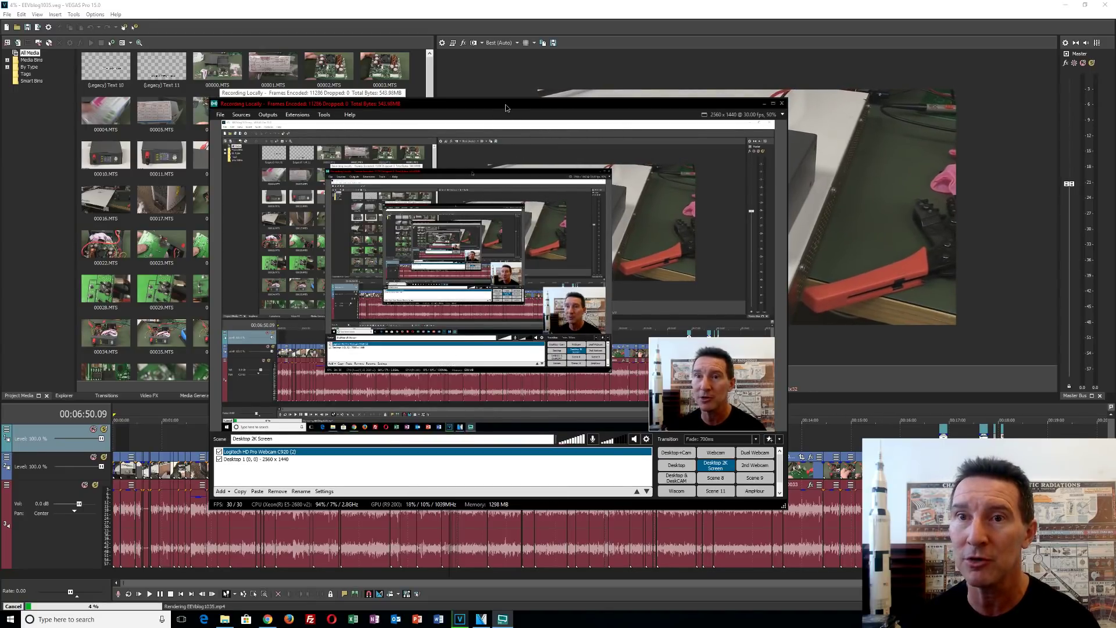
left_click_drag(505, 104, 0, 105)
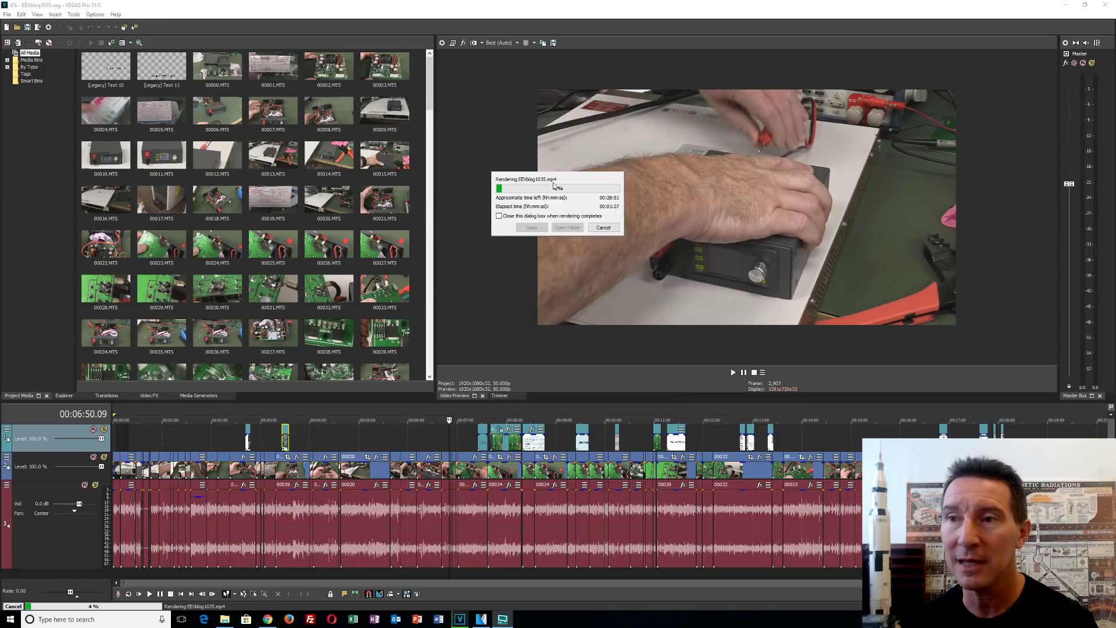
Close the cancelled render's progress dialog and switch to the VEGAS Pro 14 window.
left_click(602, 228)
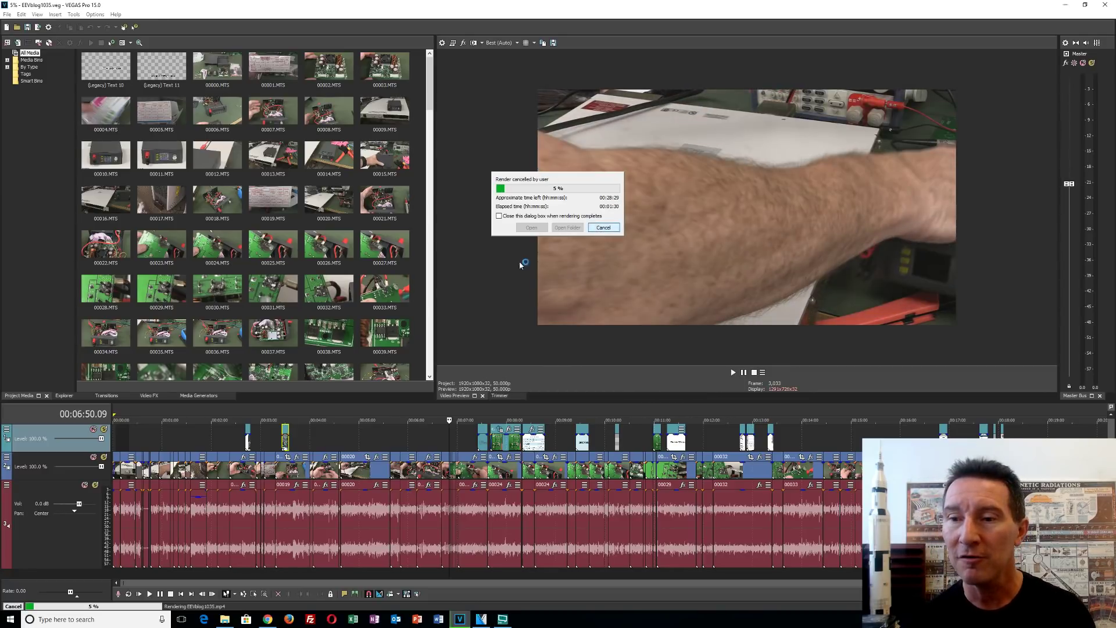
left_click(483, 621)
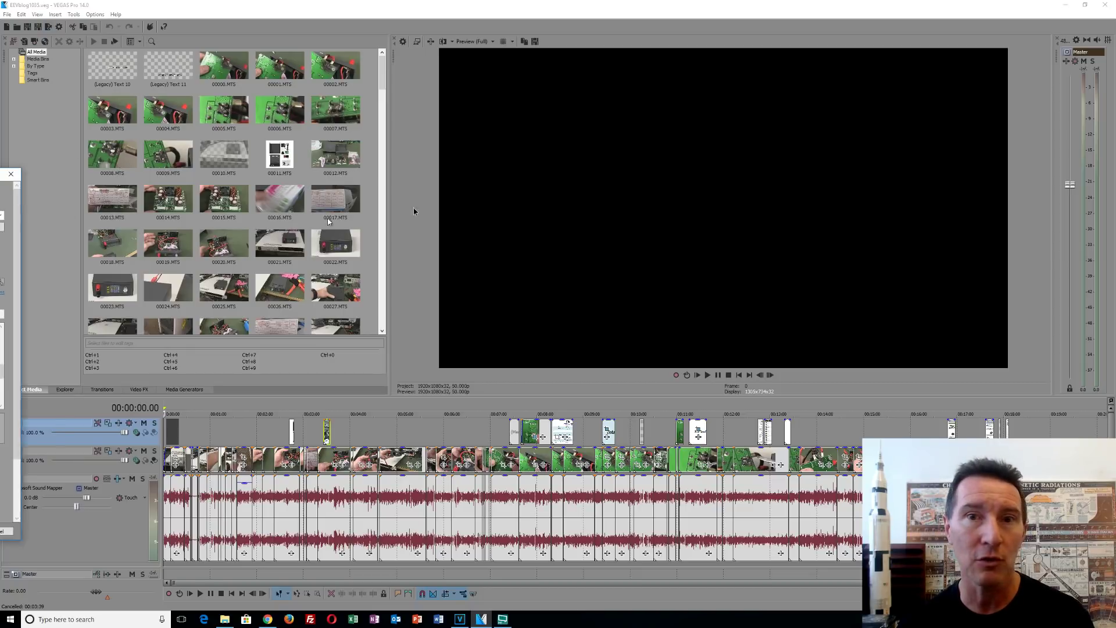
Move the Render As dialog up-left and render EEVblog1035.mp4 with the EEVblog 1080 template.
left_click_drag(490, 146, 391, 111)
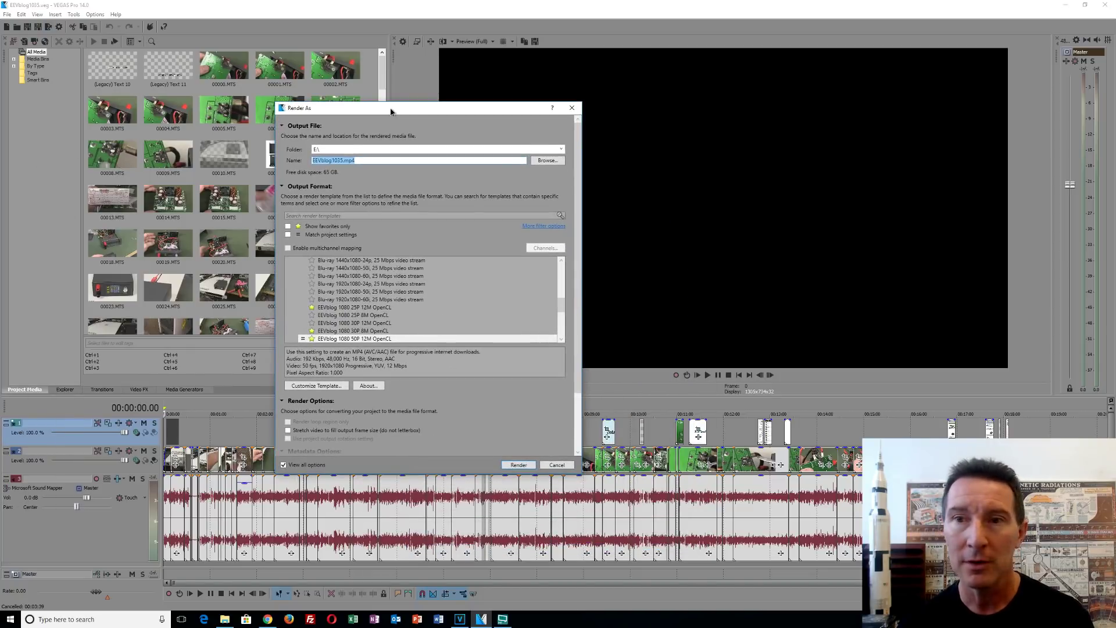
left_click(518, 465)
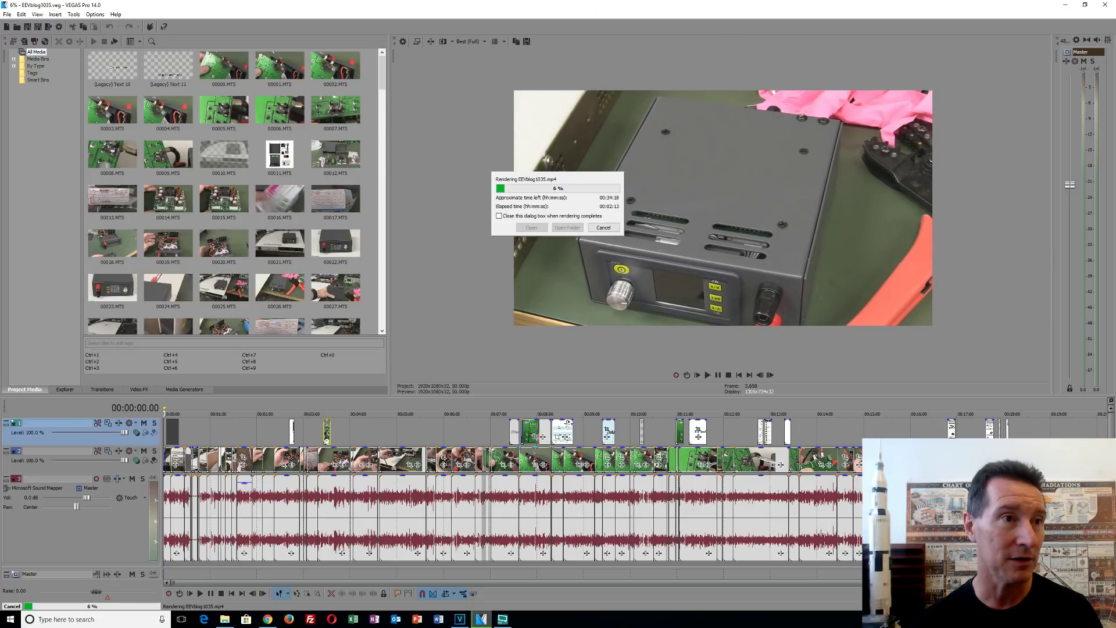
Bring XSplit forward, then inspect GPU acceleration choices, leaving the AMD option selected.
key("alt+Tab")
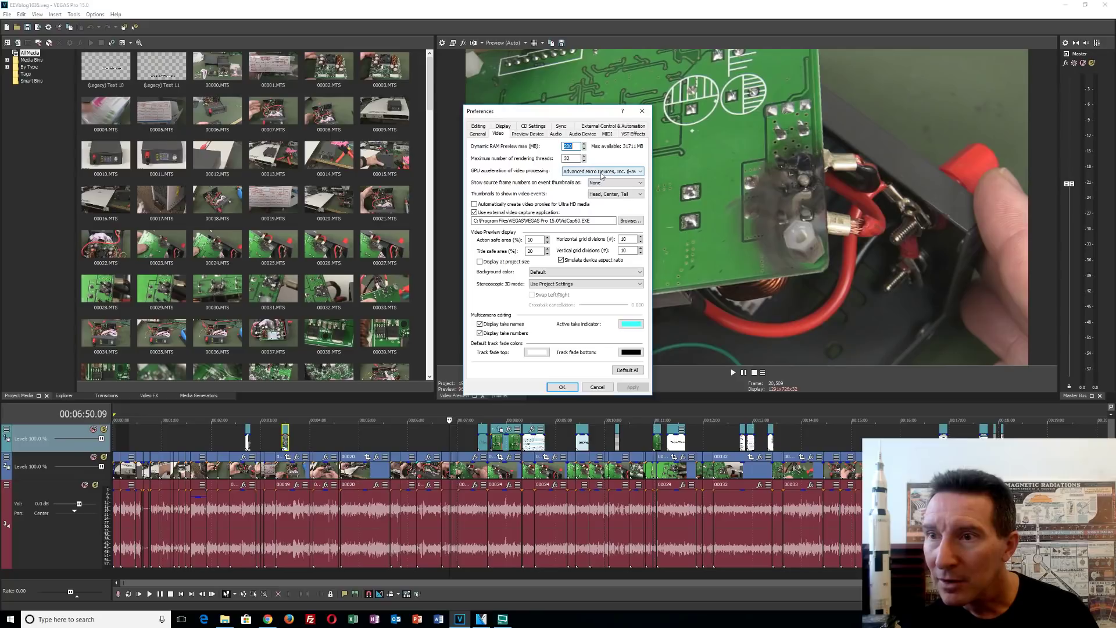
left_click(602, 171)
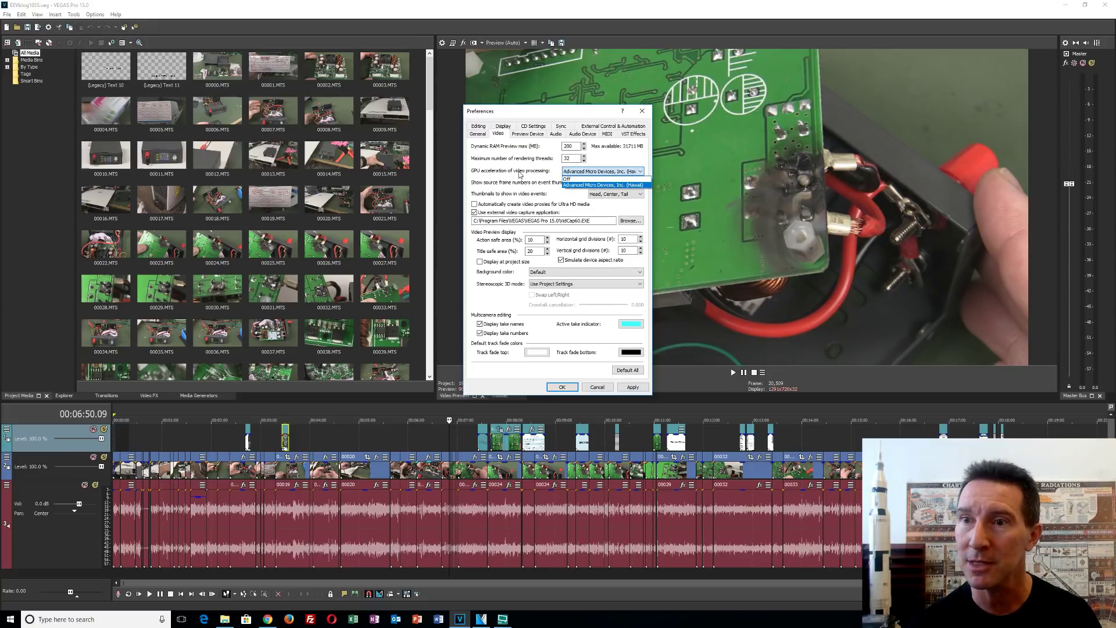
left_click(519, 174)
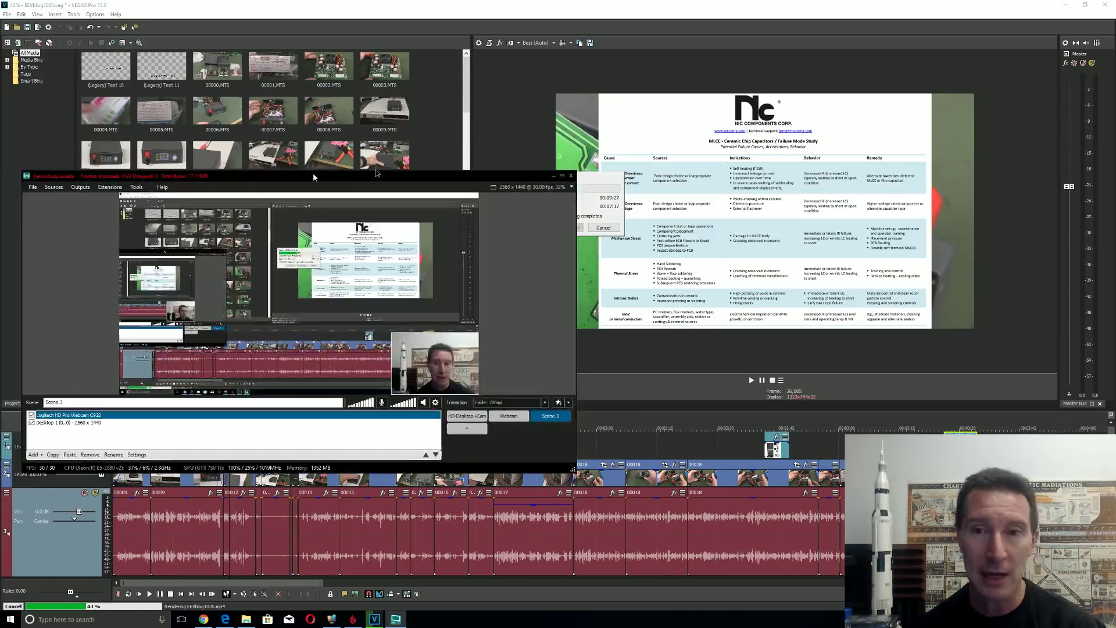
Move the XSplit Broadcaster window aside and minimise it to reveal VEGAS Pro's 44% render progress.
left_click_drag(420, 169, 554, 144)
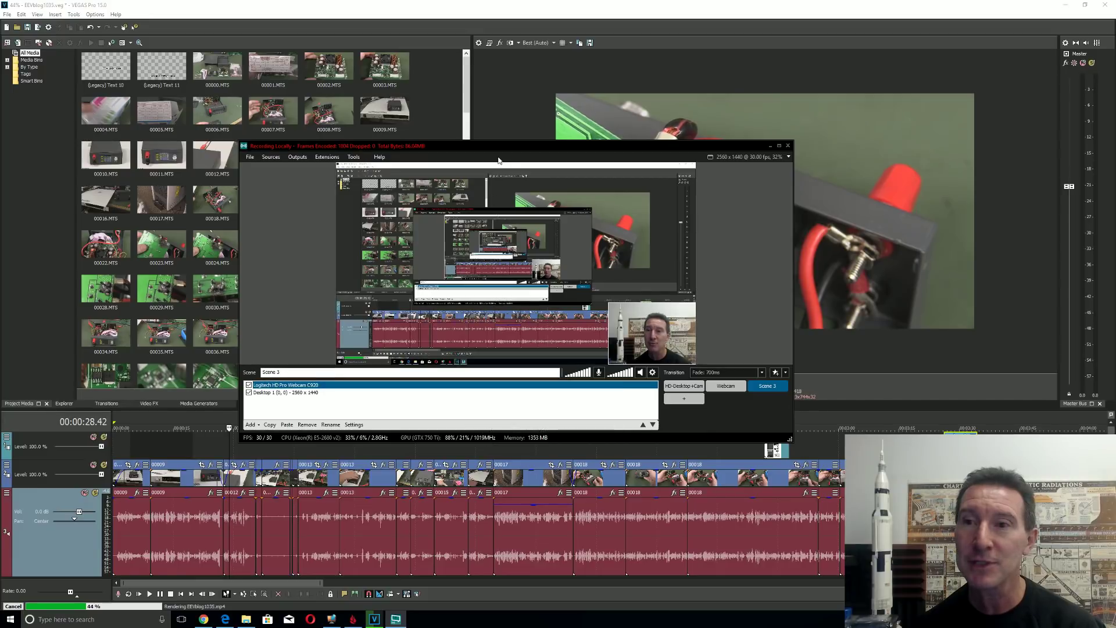
key("super+Down")
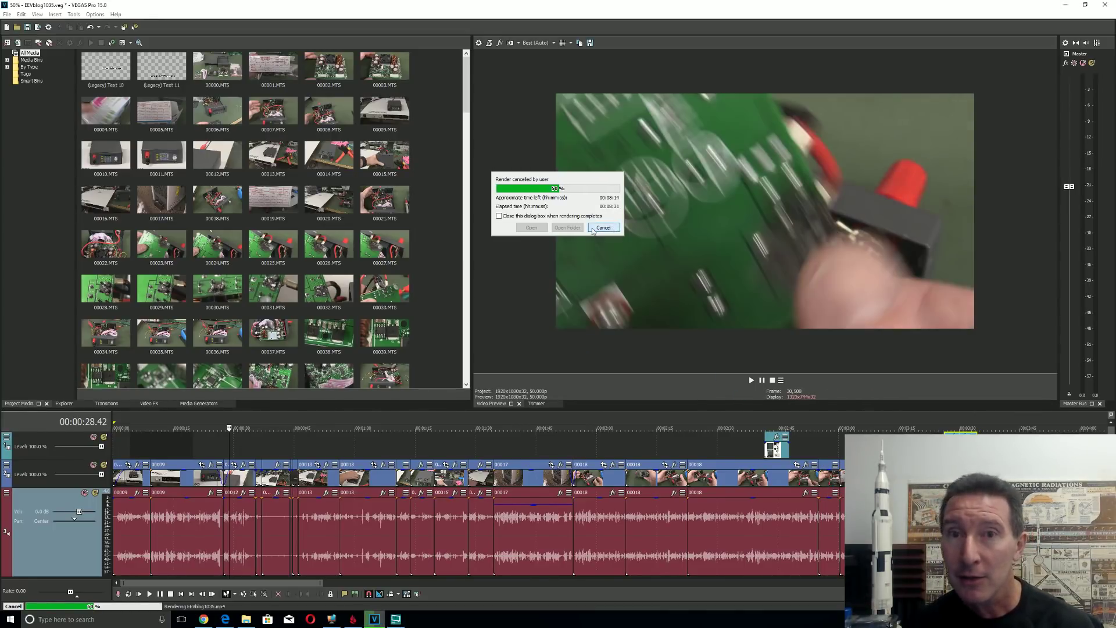
Cancel the VEGAS Pro 15 render at 8 minutes 31 seconds elapsed.
left_click(611, 228)
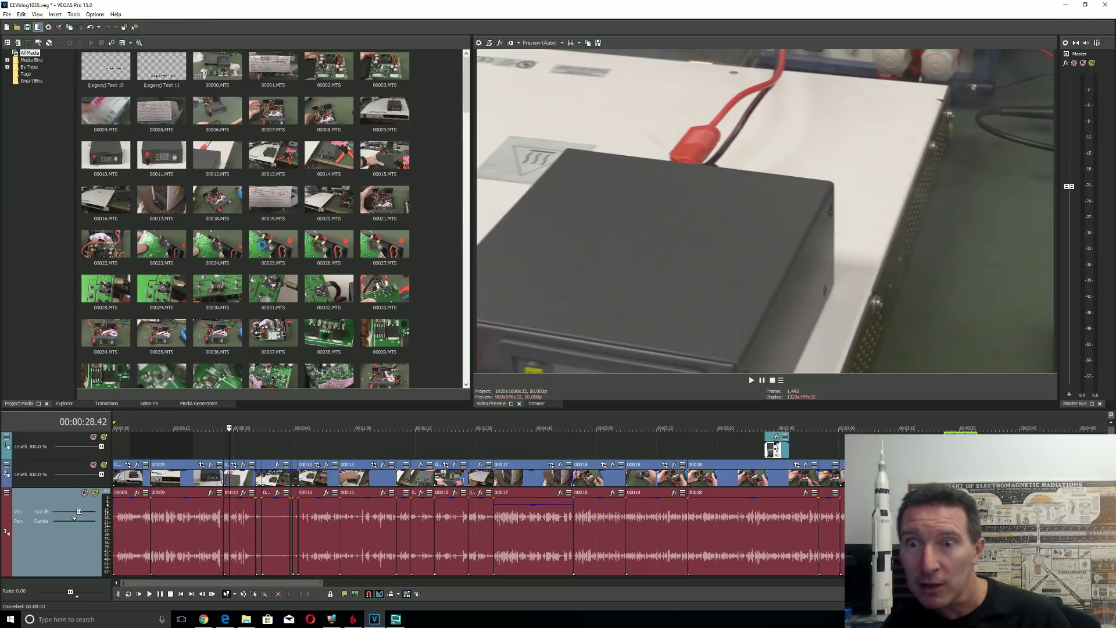
Switch the custom MP4 template's encode mode from NV Encoder to Mainconcept AVC and confirm.
left_click(38, 27)
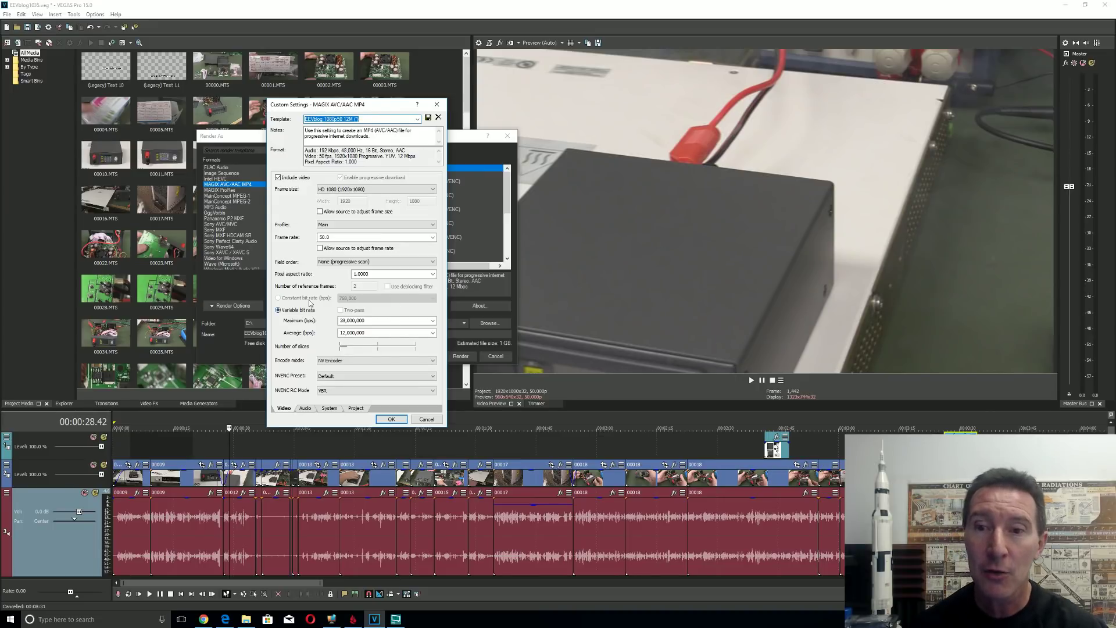
left_click(356, 362)
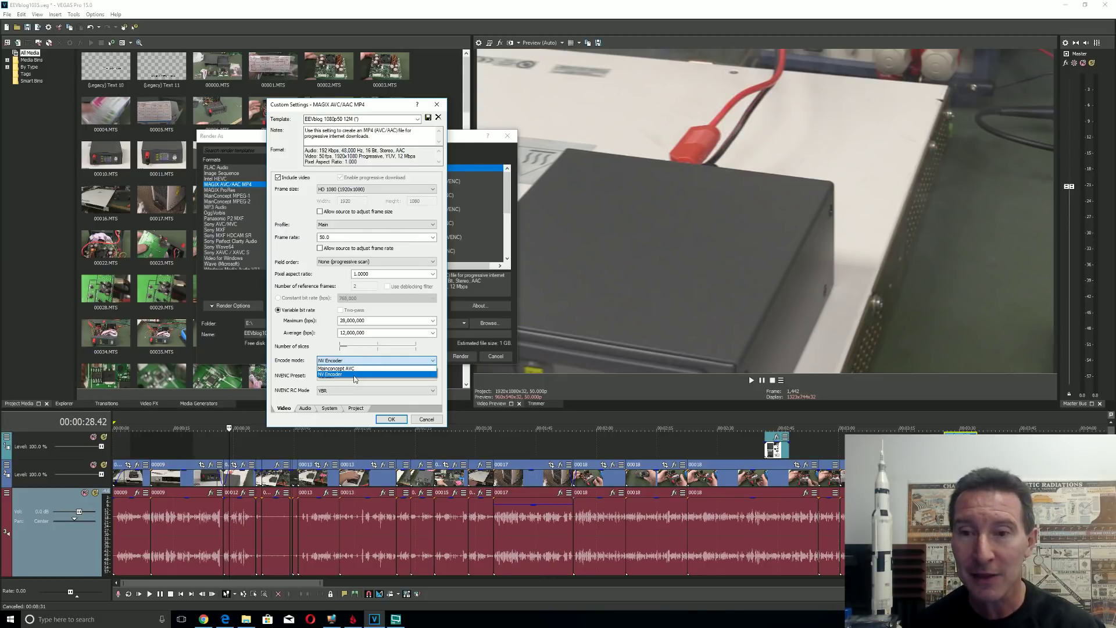
left_click(370, 360)
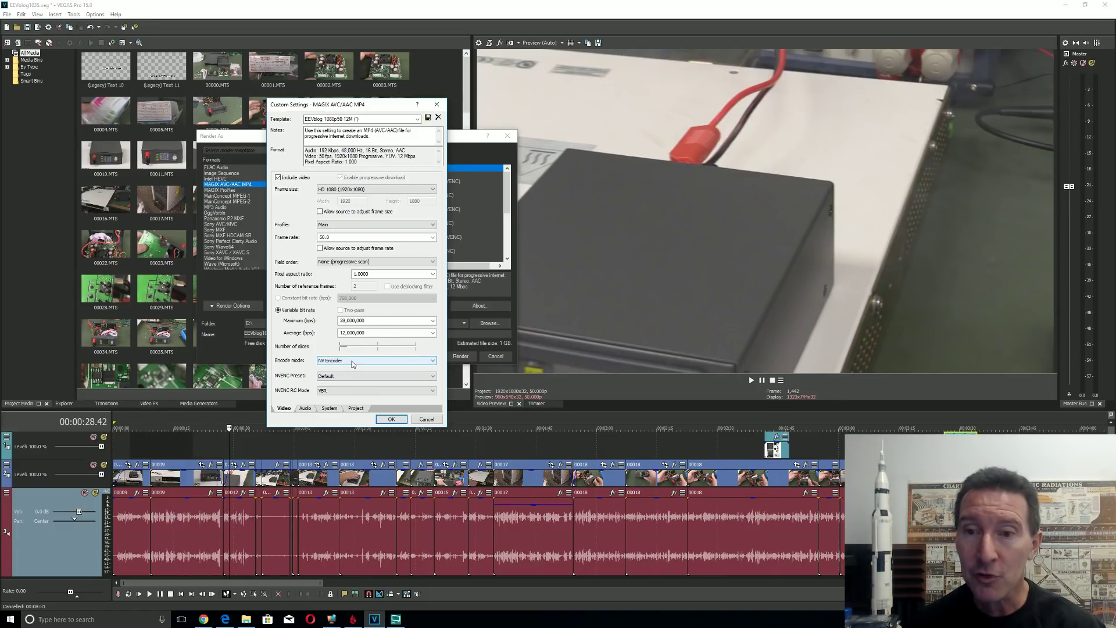
left_click(353, 362)
left_click(351, 369)
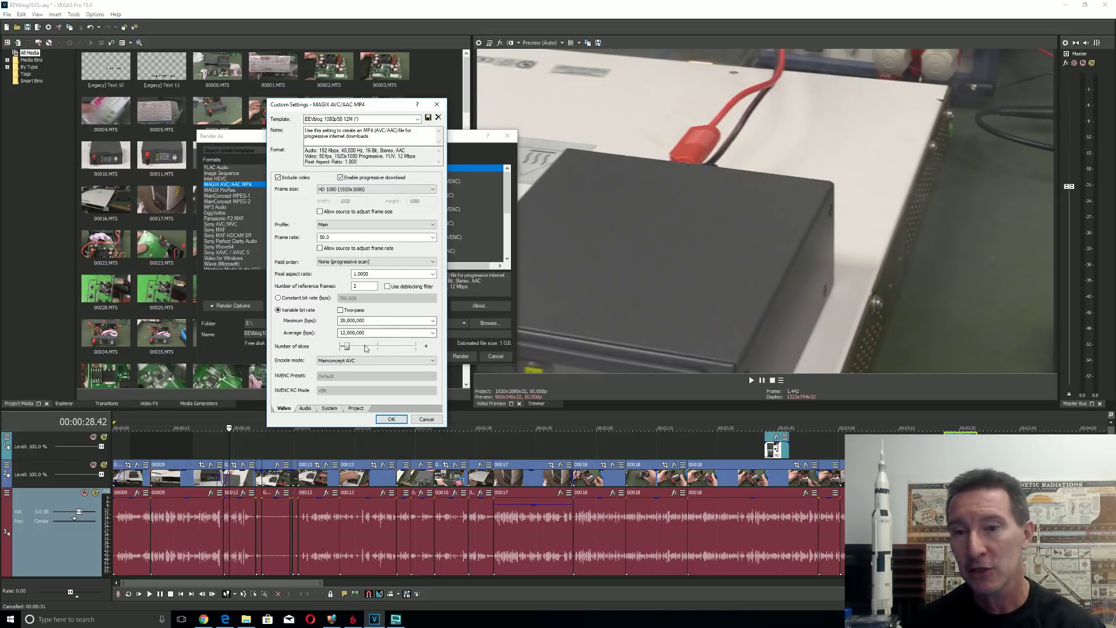
left_click(392, 419)
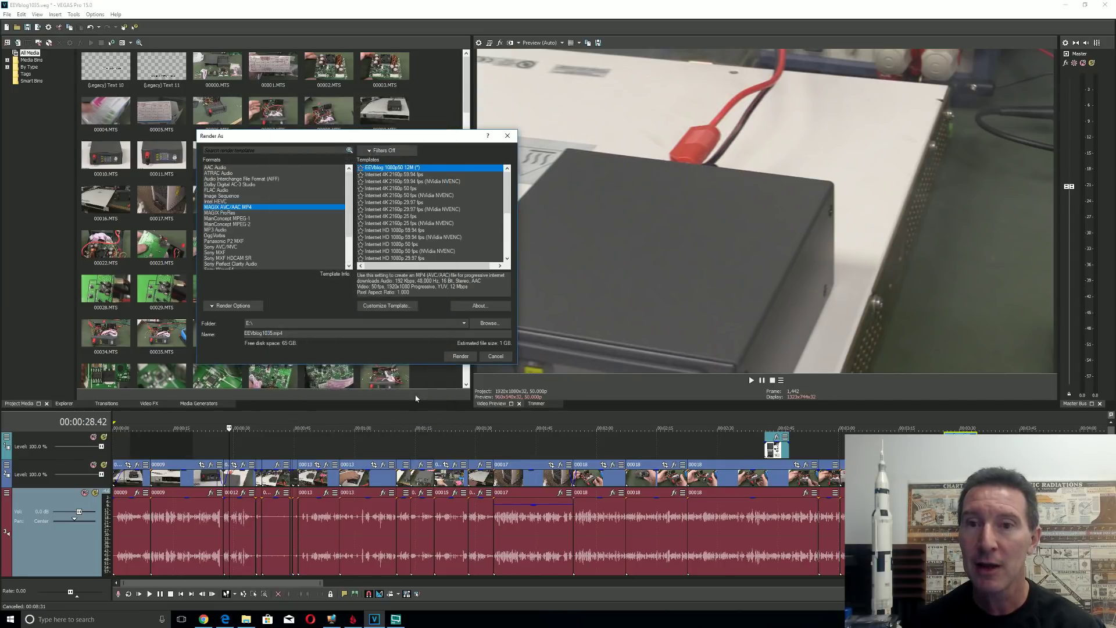
Render the project to EEVblog1035.mp4 with the MAGIX AVC/AAC MP4 template.
left_click(460, 356)
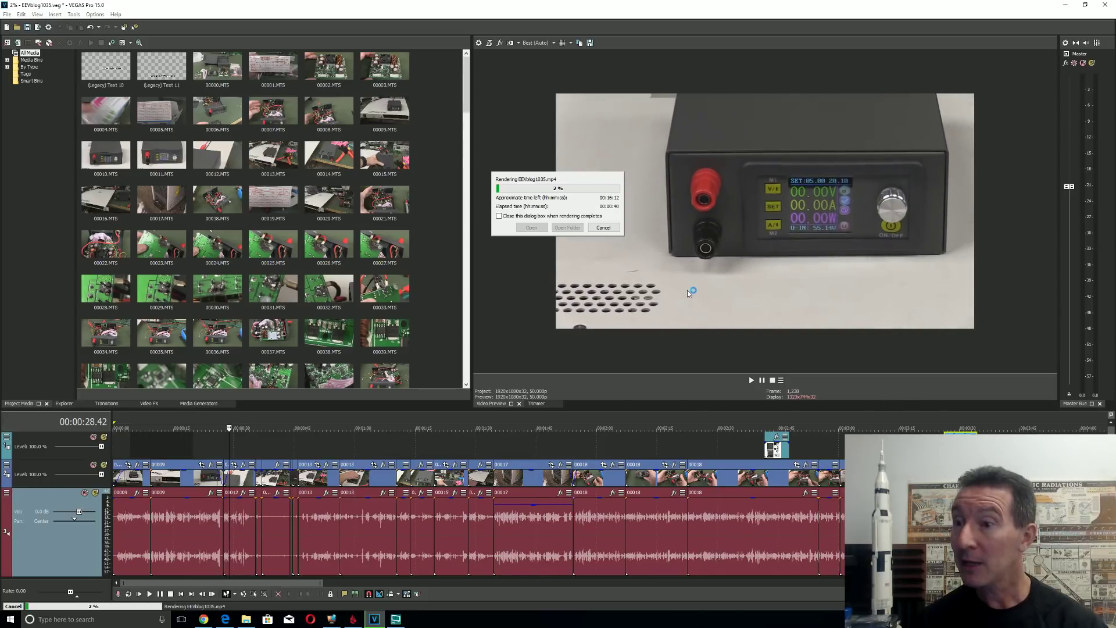
Cancel the EEVblog1035.mp4 render at 2%, after 42 seconds elapsed.
left_click(600, 228)
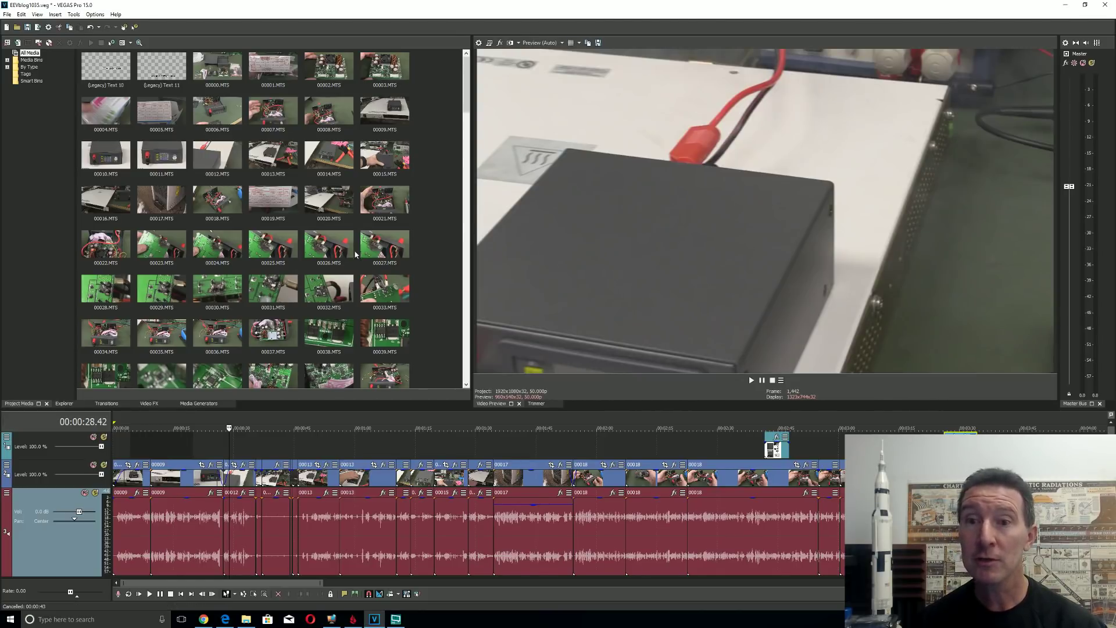